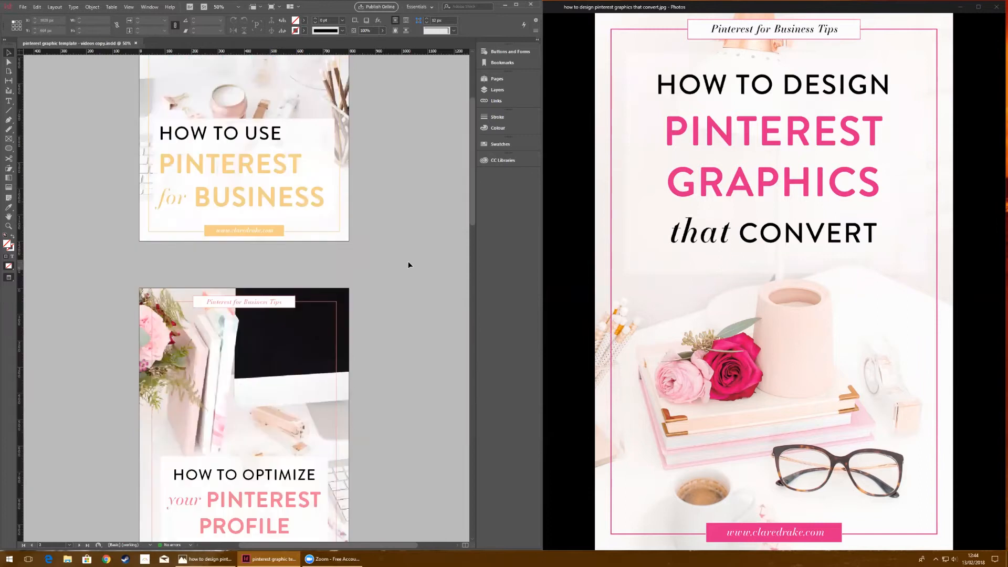
# - Look through the finished Pinterest graphics and the blank page that follows them
pyautogui.scroll(-10, 408, 261)
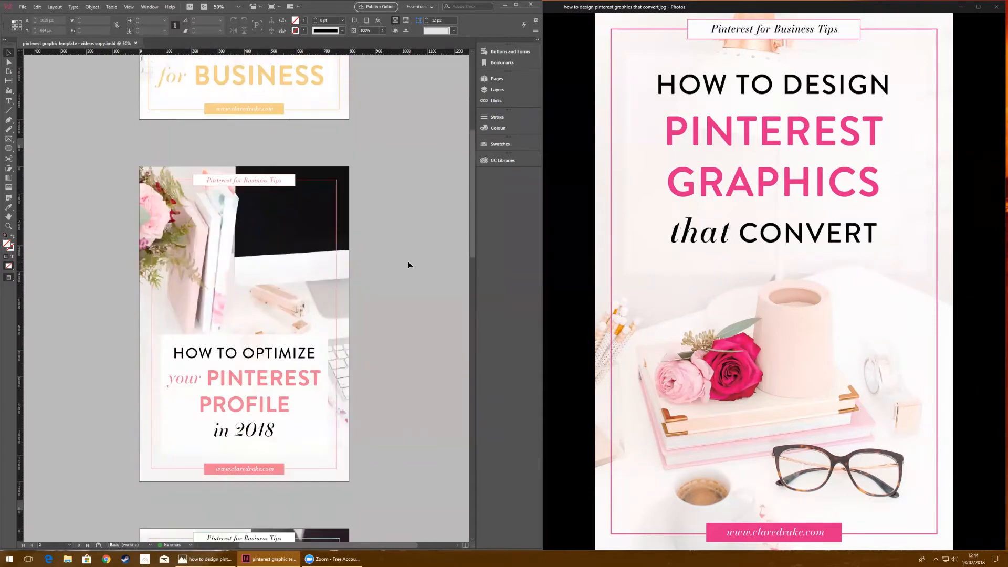
pyautogui.scroll(-10, 408, 265)
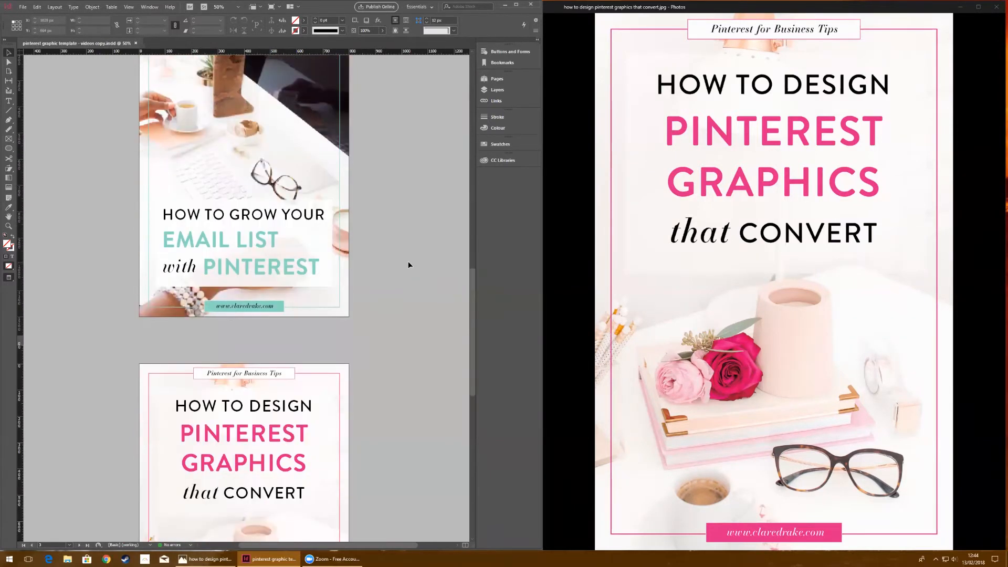
pyautogui.click(333, 294)
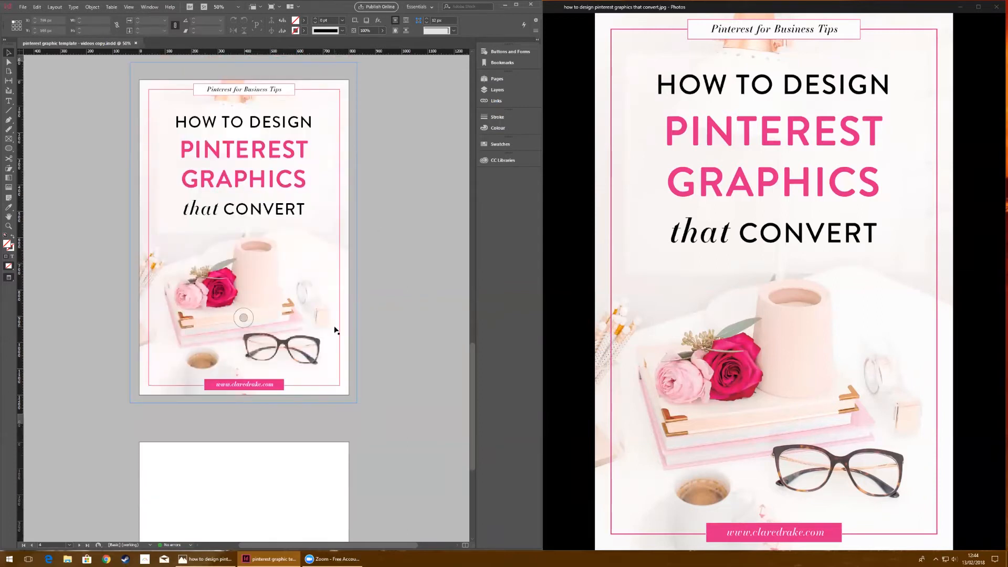
pyautogui.click(407, 335)
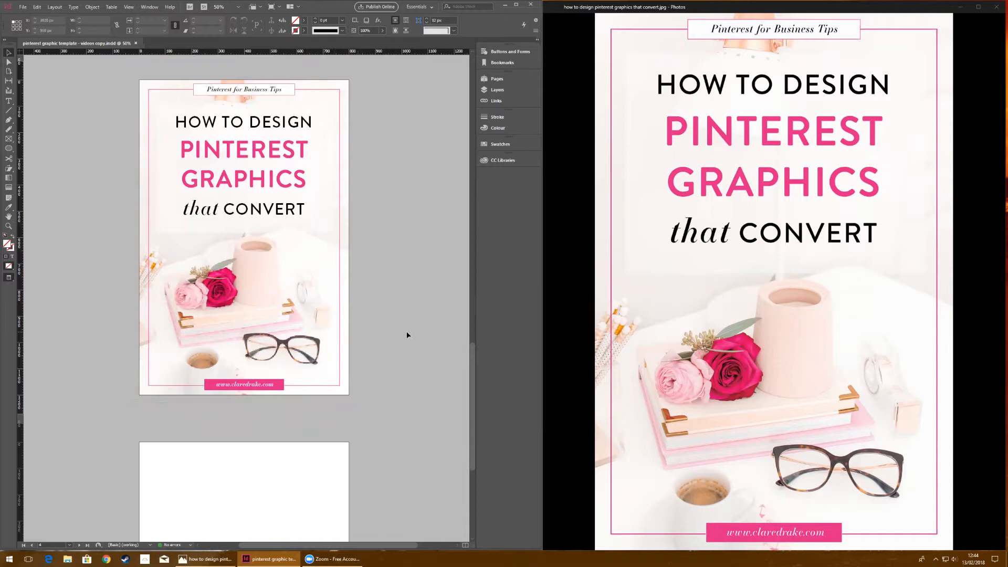
pyautogui.scroll(-1, 407, 335)
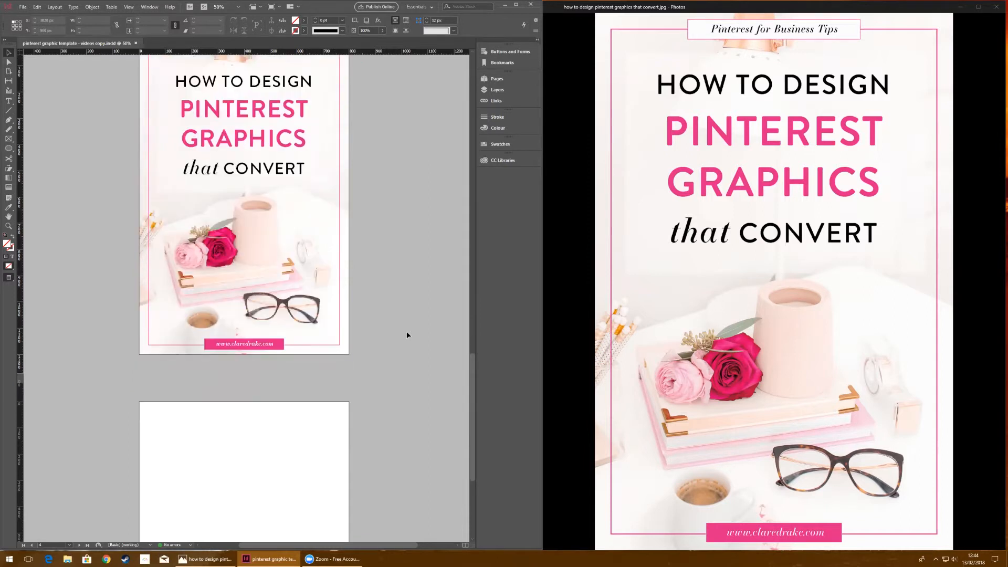
pyautogui.scroll(-5, 399, 302)
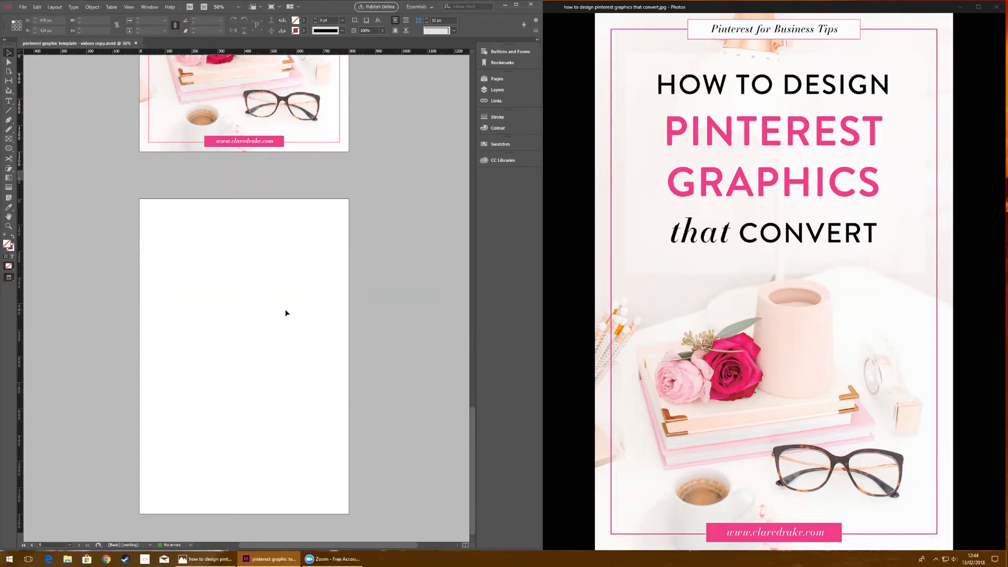
pyautogui.scroll(5, 286, 313)
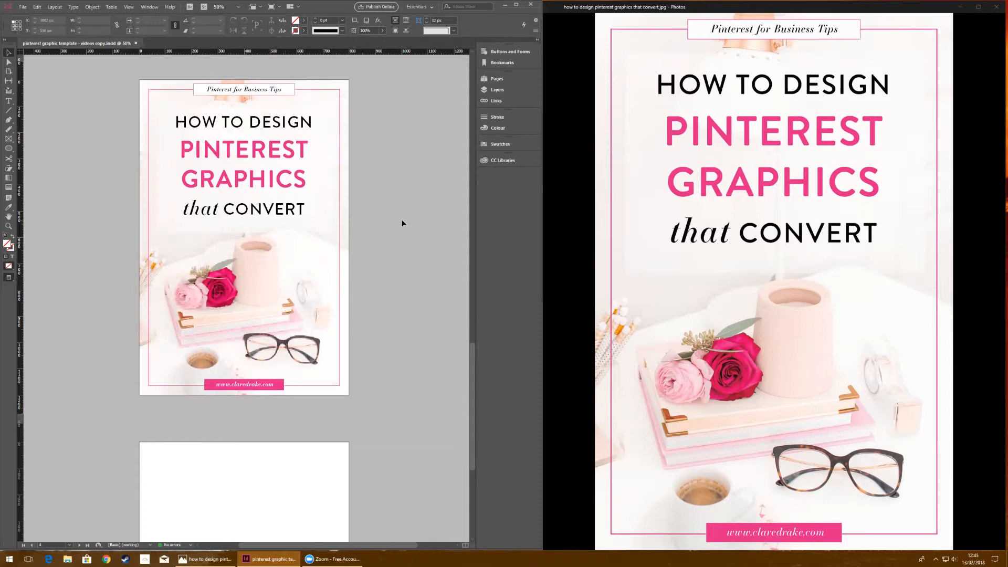
# - Check the page size in the document setup
pyautogui.click(23, 6)
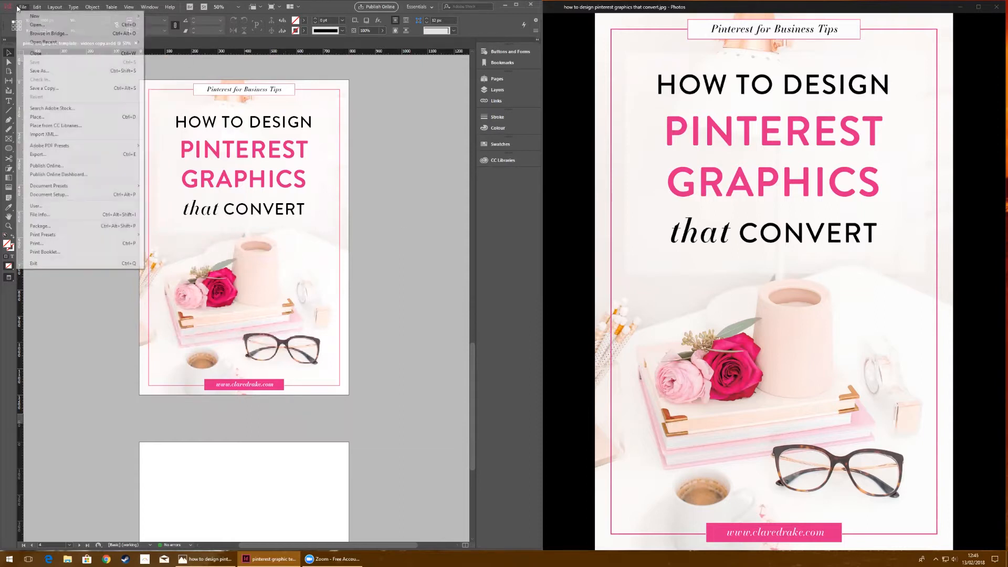
pyautogui.click(43, 194)
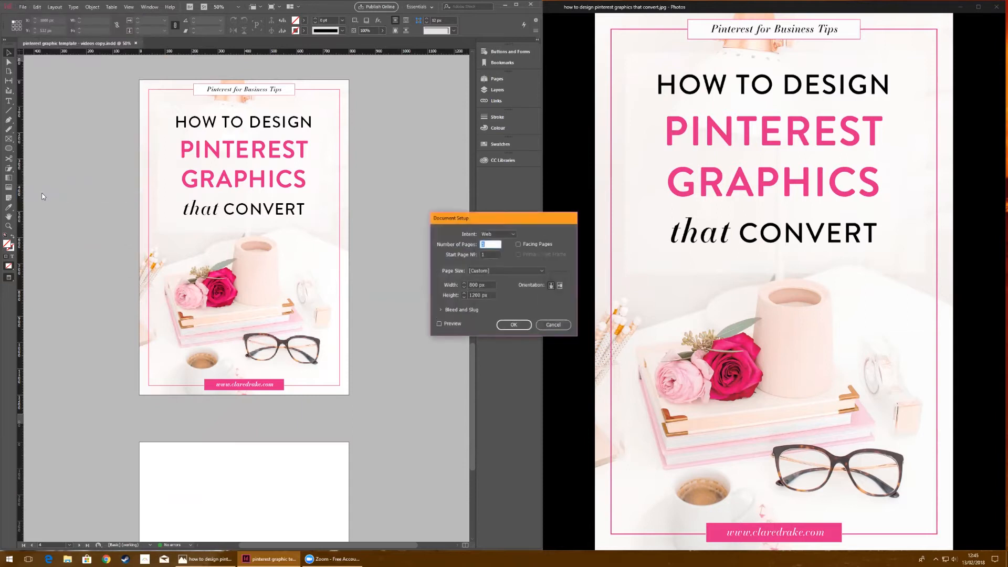
pyautogui.click(509, 325)
# - Copy the desk background photo from the finished "Pinterest Graphics" page onto the blank page and lock it
pyautogui.scroll(-3, 418, 313)
pyautogui.scroll(-3, 417, 313)
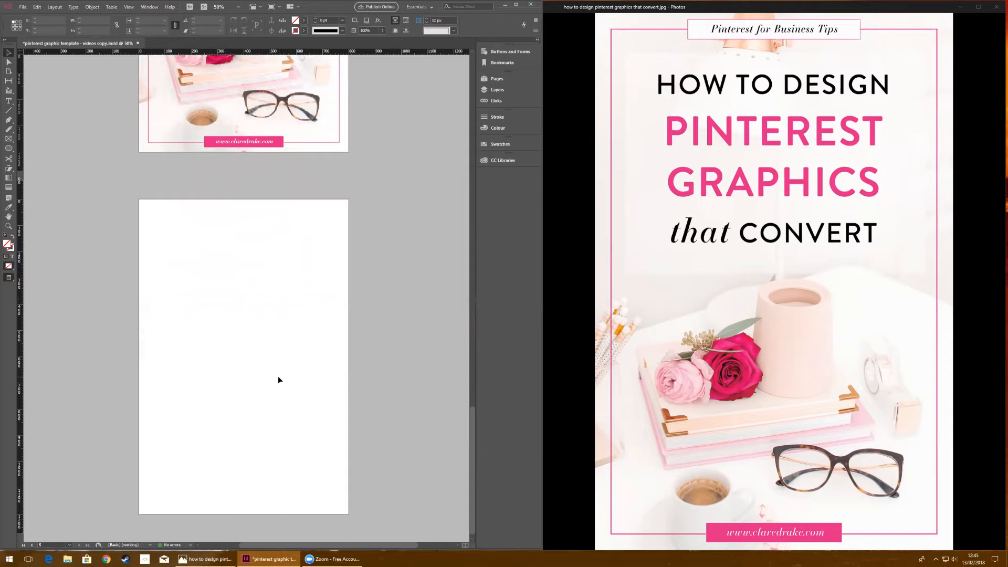
pyautogui.click(341, 146)
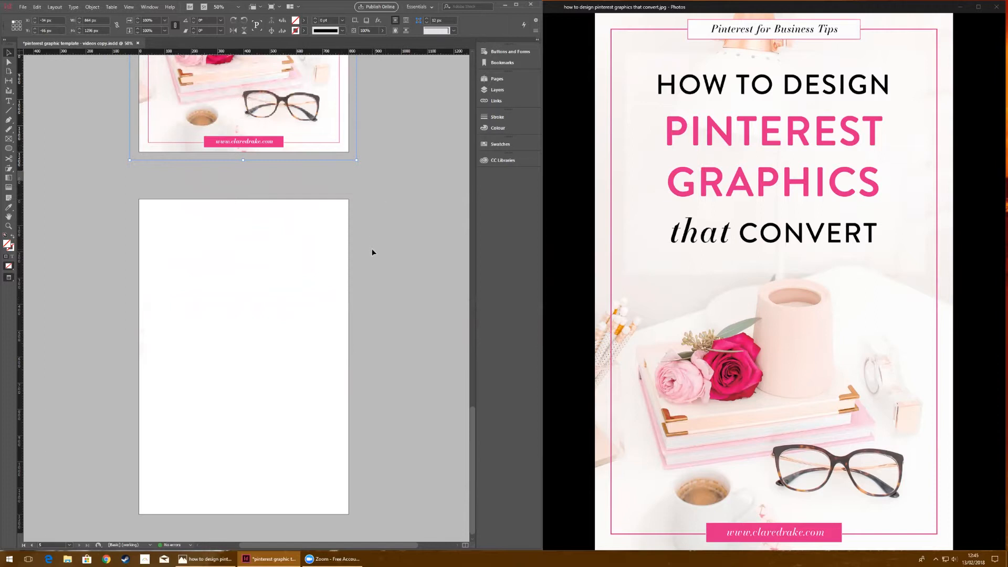
pyautogui.scroll(3, 373, 250)
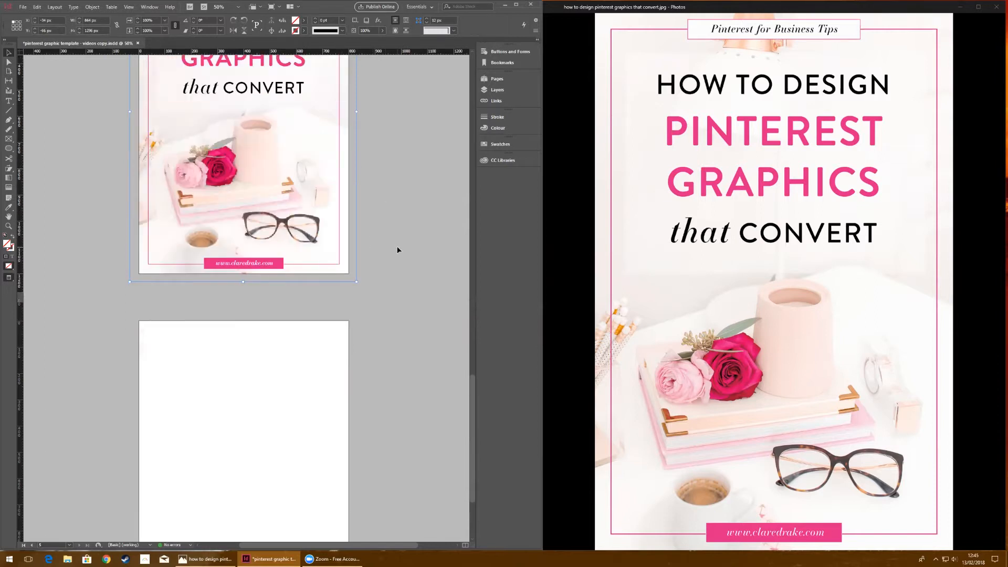
pyautogui.scroll(2, 398, 250)
pyautogui.scroll(1, 398, 250)
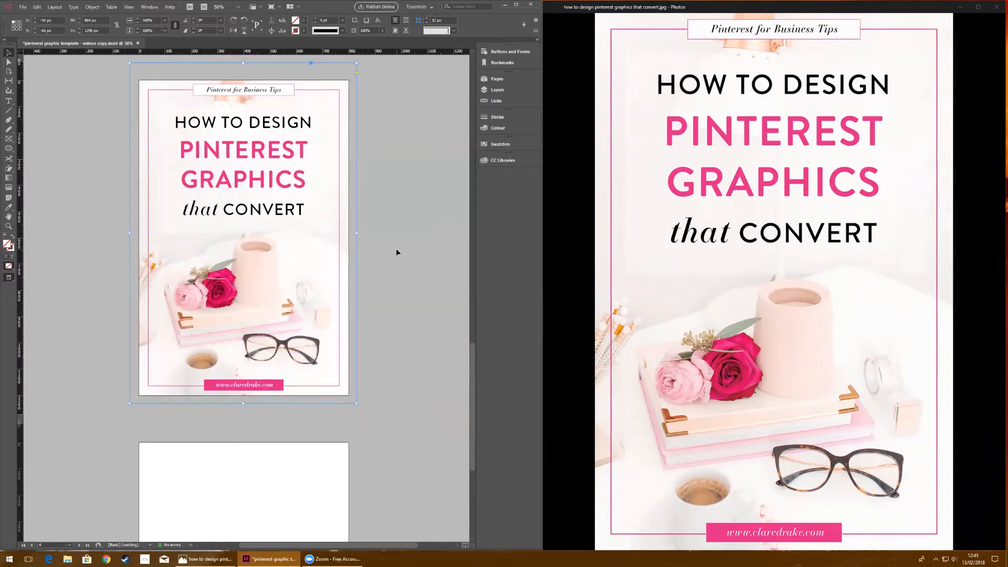
pyautogui.scroll(-6, 396, 252)
pyautogui.click(243, 341)
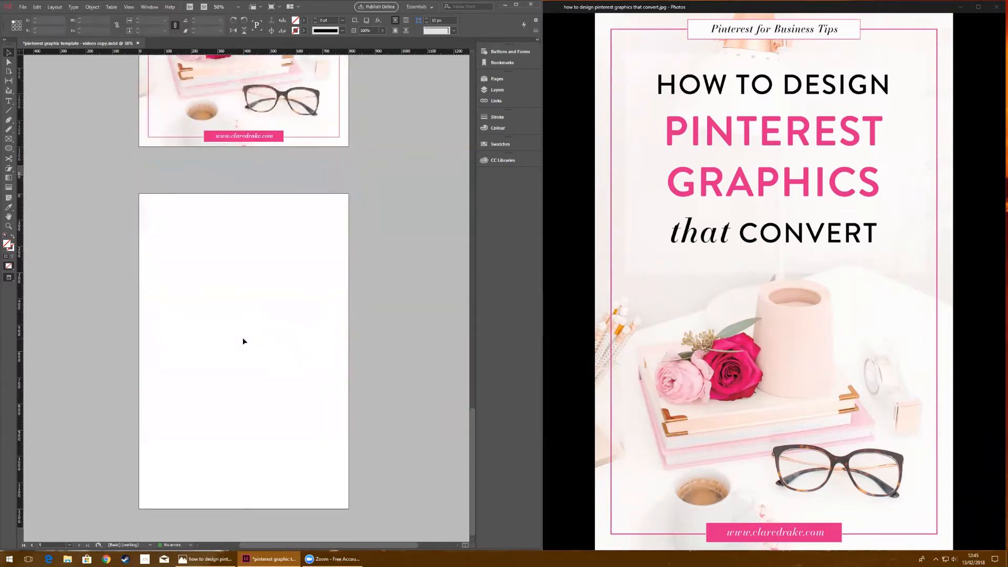
pyautogui.hotkey('ctrl', 'v')
pyautogui.click(445, 346)
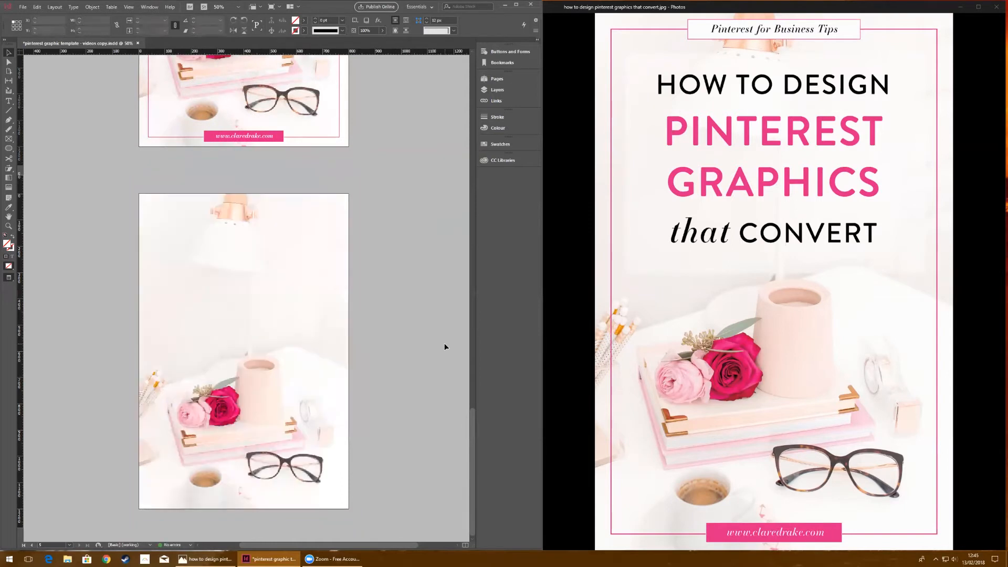
pyautogui.click(325, 367)
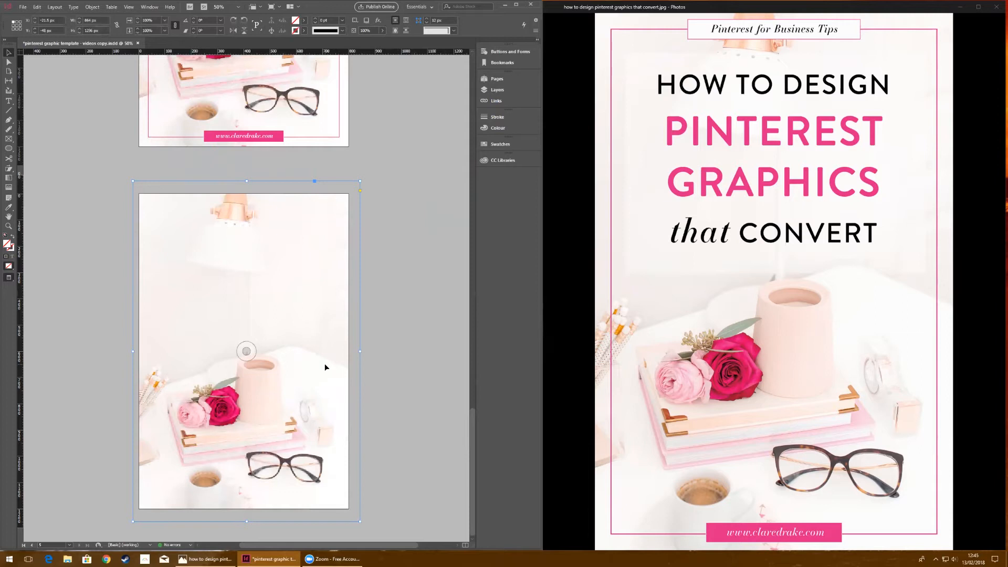
pyautogui.hotkey('ctrl', 'l')
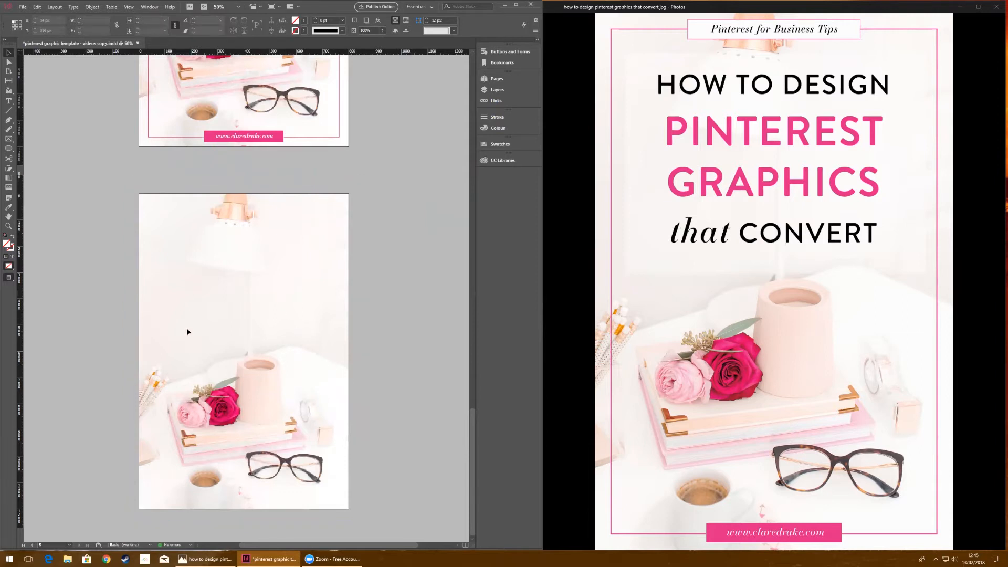
# - Draw a rectangle frame about 728 × 1128 px along the margins of the new page
pyautogui.scroll(5, 380, 322)
pyautogui.click(209, 156)
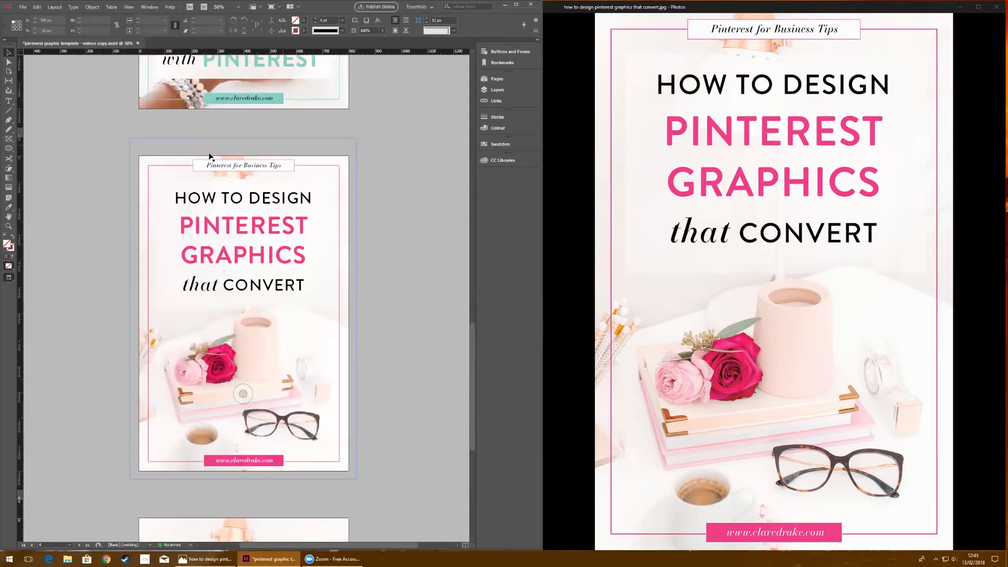
pyautogui.click(376, 445)
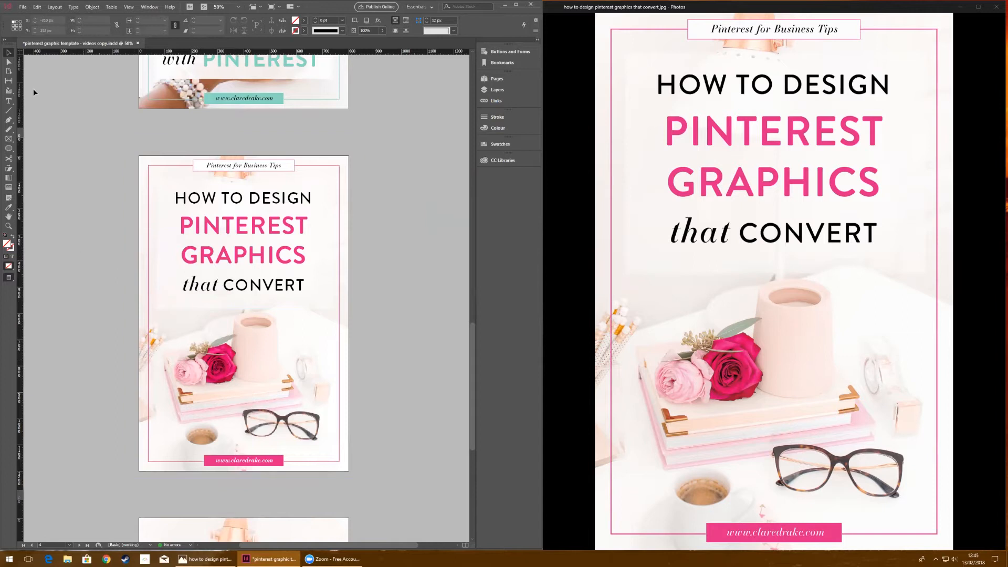
pyautogui.click(9, 140)
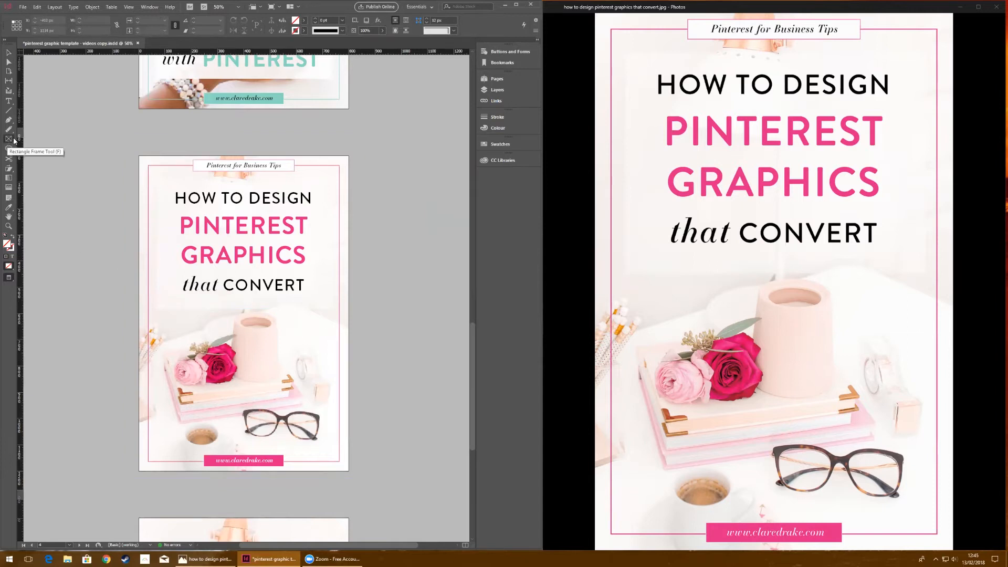
pyautogui.scroll(-6, 93, 173)
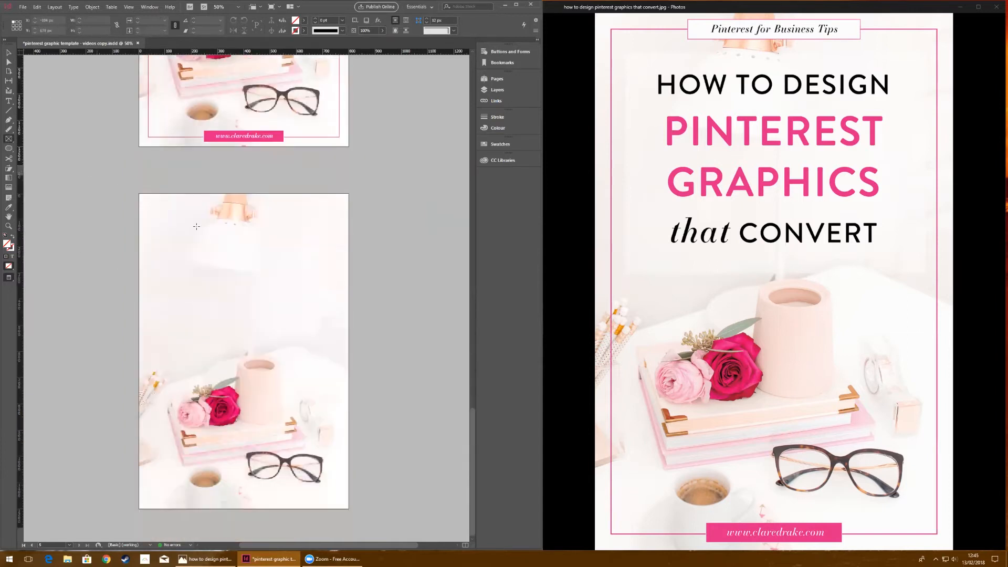
pyautogui.press('w')
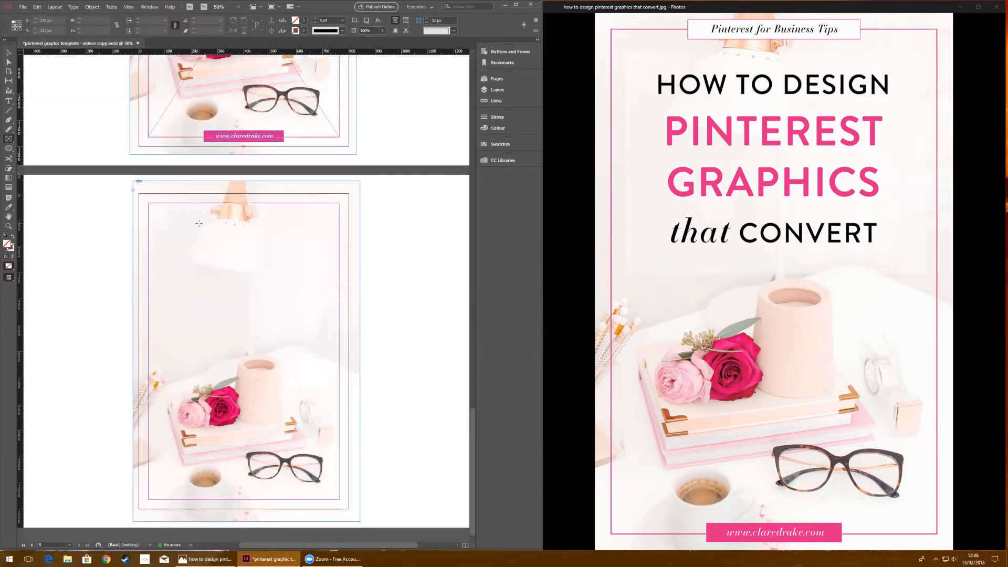
pyautogui.moveTo(148, 203); pyautogui.dragTo(340, 501)
pyautogui.press('w')
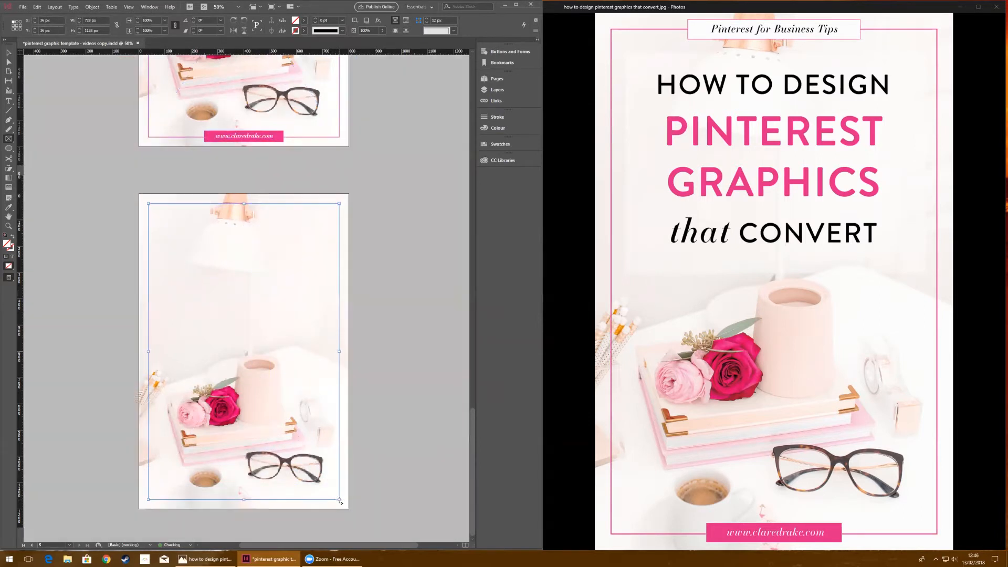
# - Give the margin frame a pink stroke with the R=227 G=37 B=134 2 swatch
pyautogui.click(305, 33)
pyautogui.scroll(-2, 311, 109)
pyautogui.scroll(-2, 311, 108)
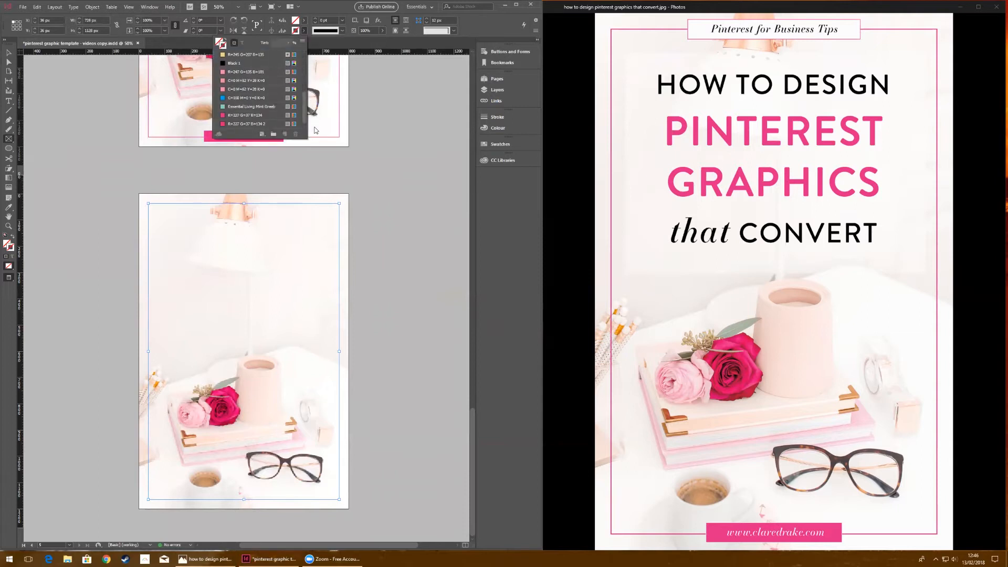
pyautogui.click(264, 124)
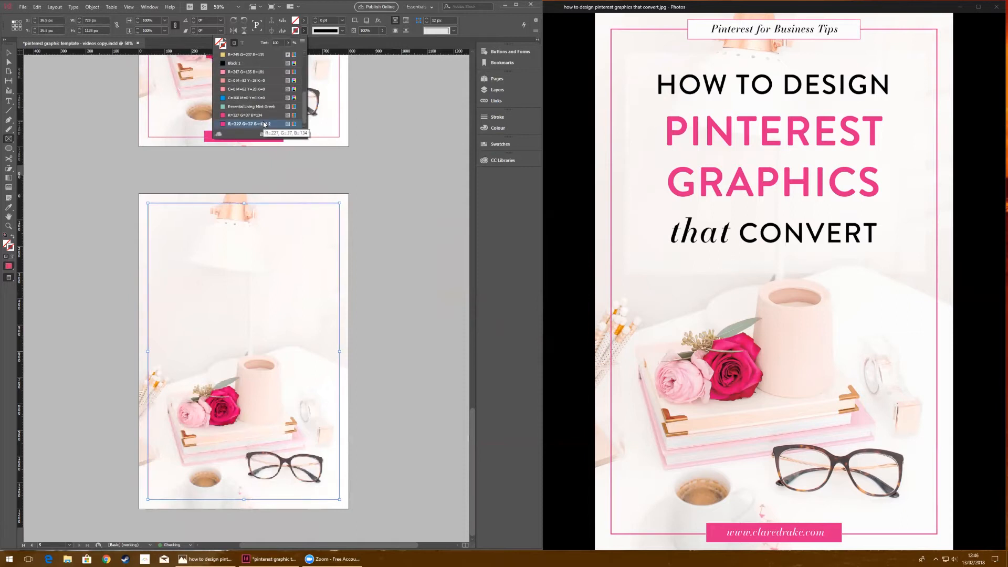
pyautogui.click(11, 55)
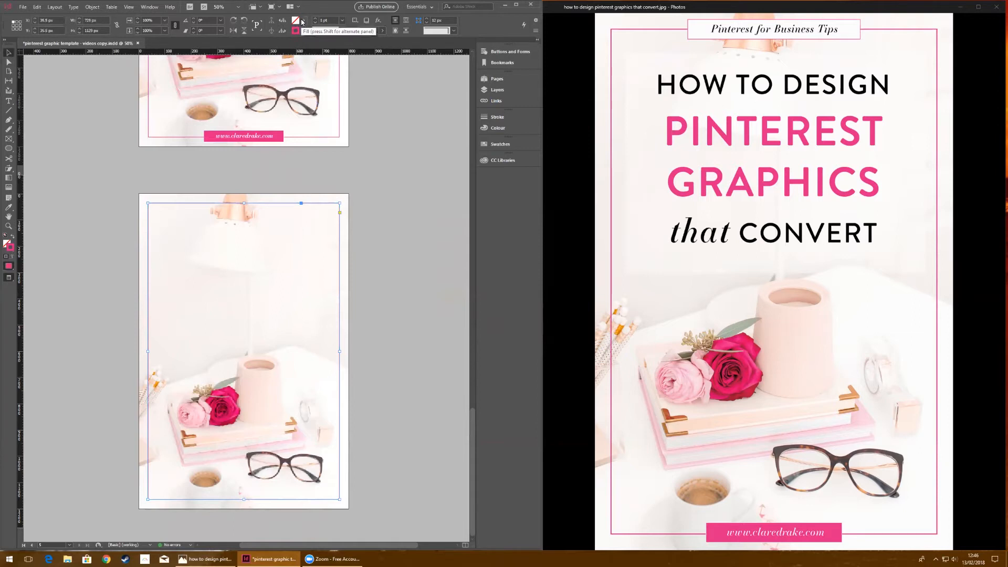
pyautogui.click(414, 268)
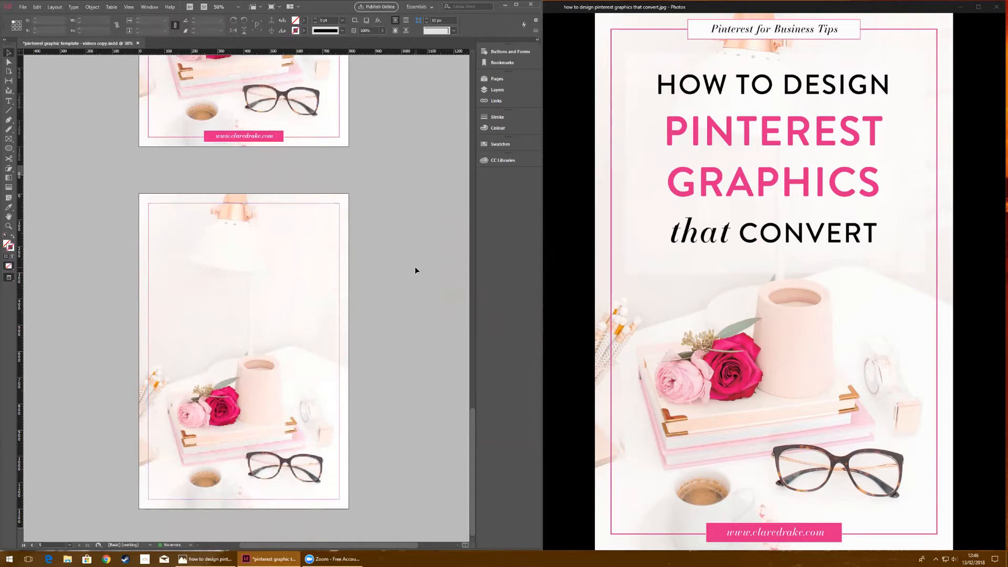
pyautogui.click(300, 313)
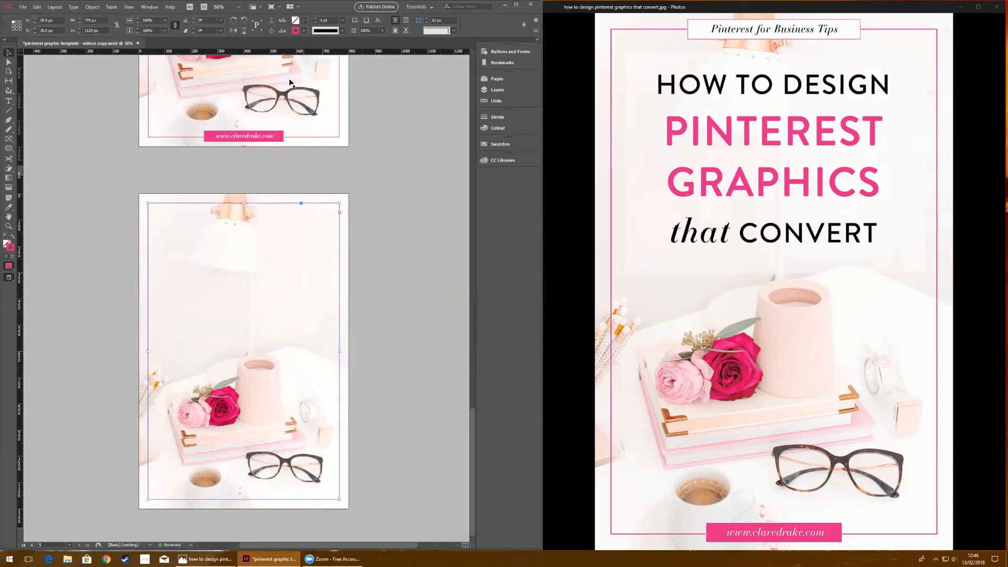
pyautogui.click(452, 200)
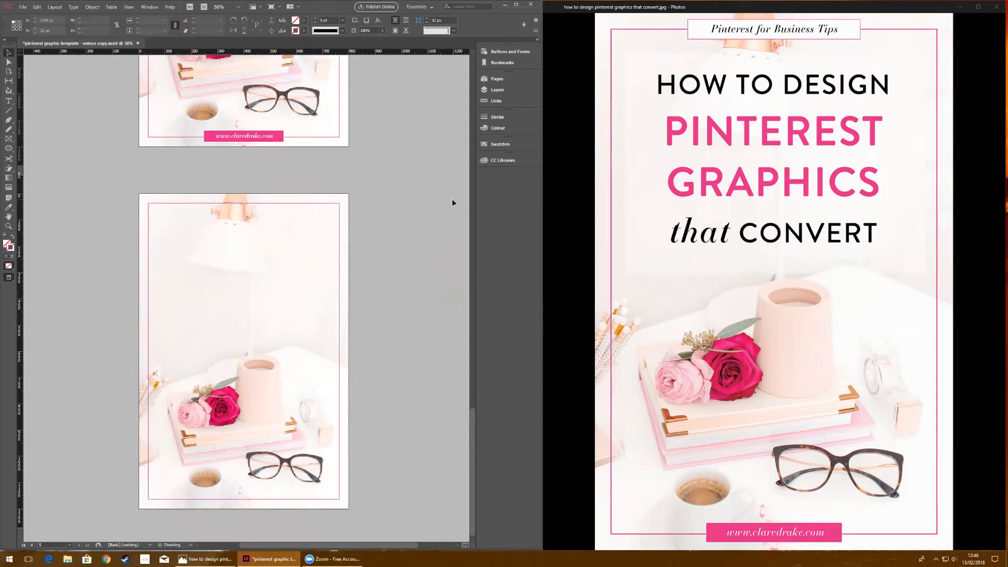
# - Draw a label frame about 374 × 52 px across the border's upper edge and stroke it with the R=227 G=37 B=134 2 swatch
pyautogui.scroll(3, 452, 207)
pyautogui.scroll(4, 450, 207)
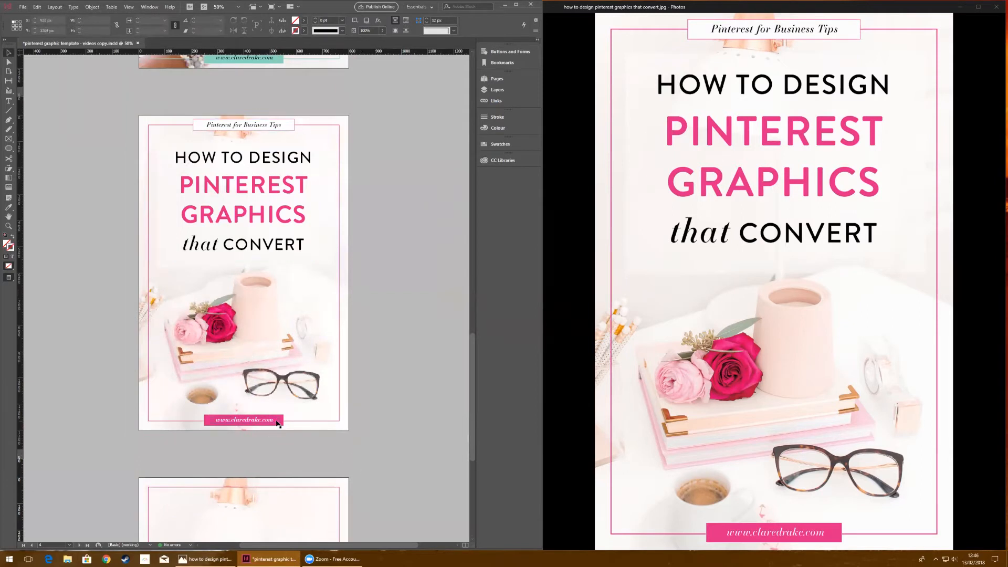
pyautogui.scroll(-7, 427, 389)
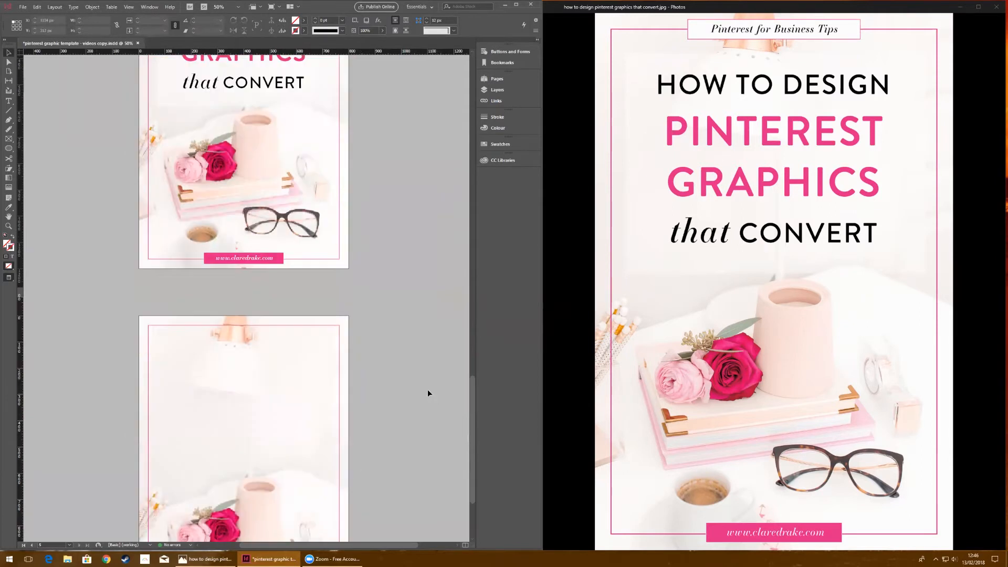
pyautogui.click(7, 139)
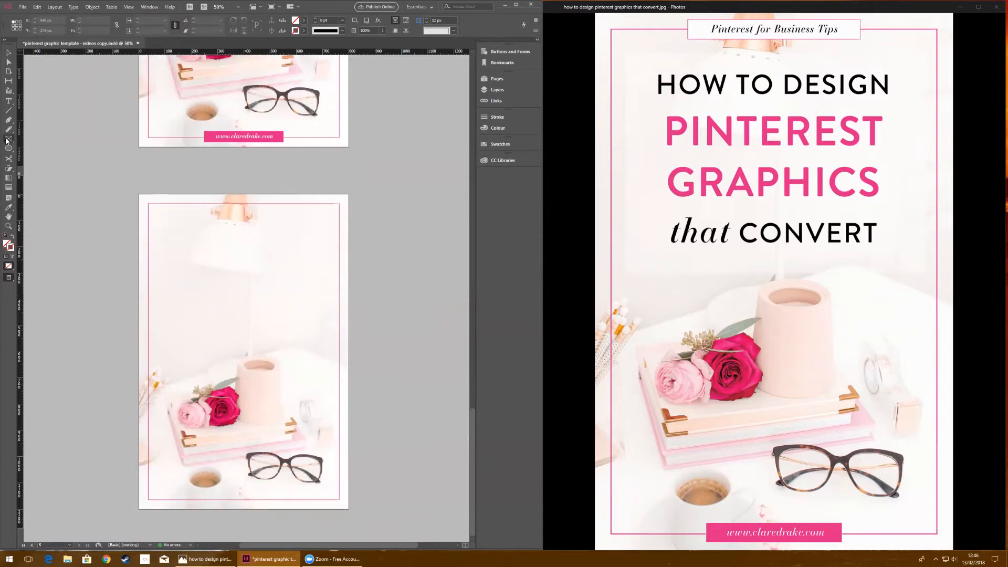
pyautogui.moveTo(193, 199); pyautogui.dragTo(292, 215)
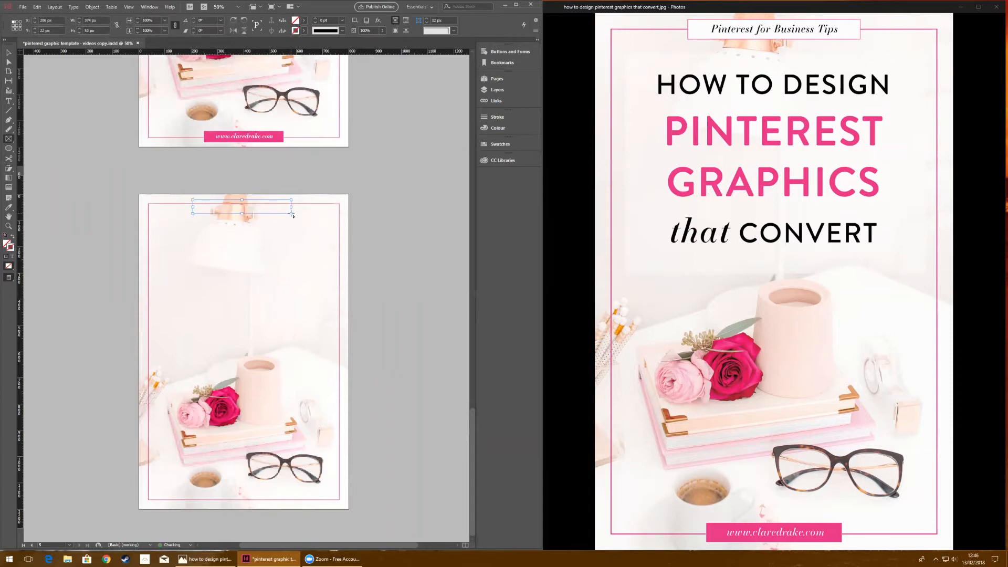
pyautogui.click(304, 30)
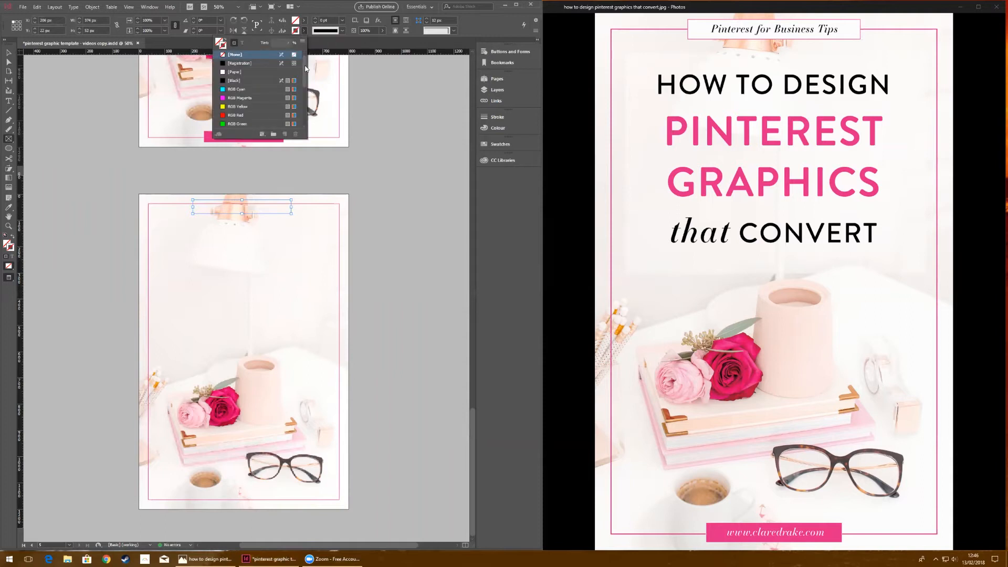
pyautogui.click(248, 124)
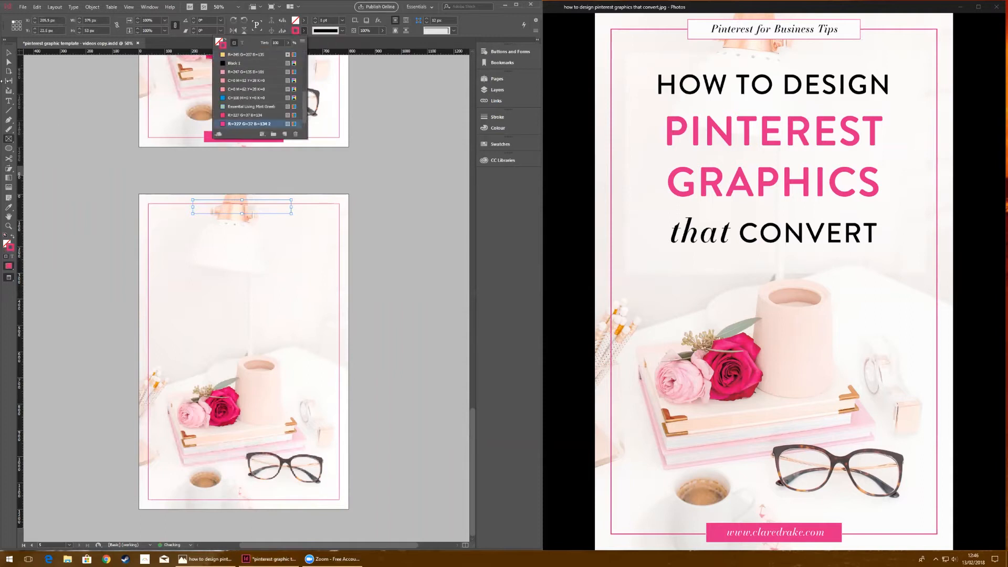
# - Shift the label frame slightly so that it sits horizontally centred on the border's upper edge
pyautogui.click(7, 54)
pyautogui.click(58, 125)
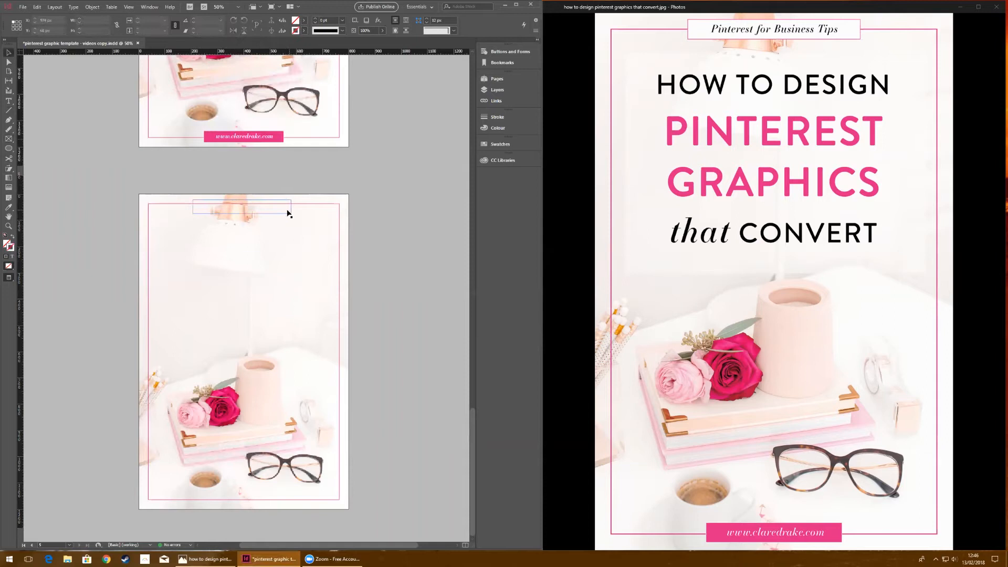
pyautogui.moveTo(288, 209); pyautogui.dragTo(290, 210)
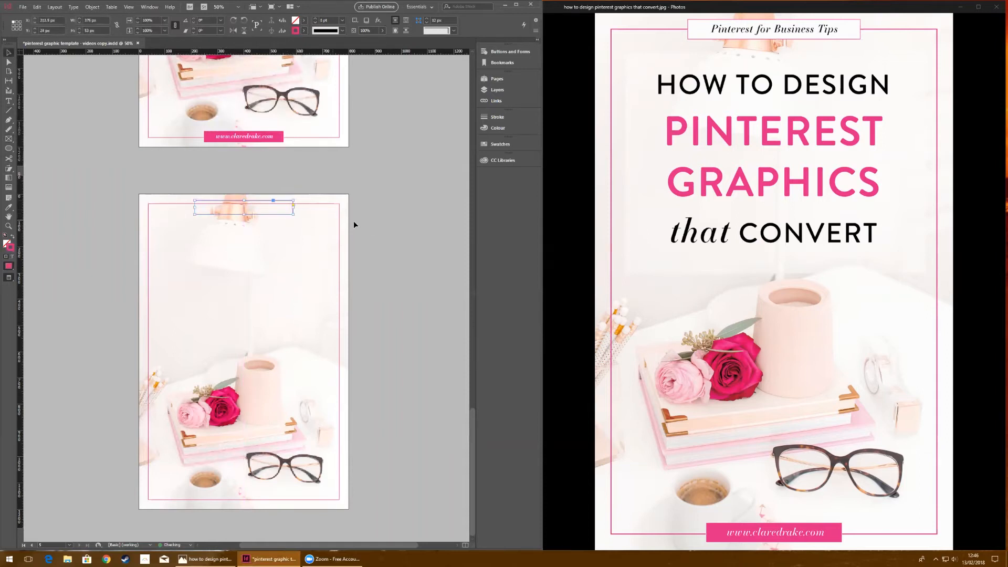
pyautogui.scroll(3, 374, 225)
pyautogui.scroll(5, 376, 224)
pyautogui.scroll(-5, 376, 225)
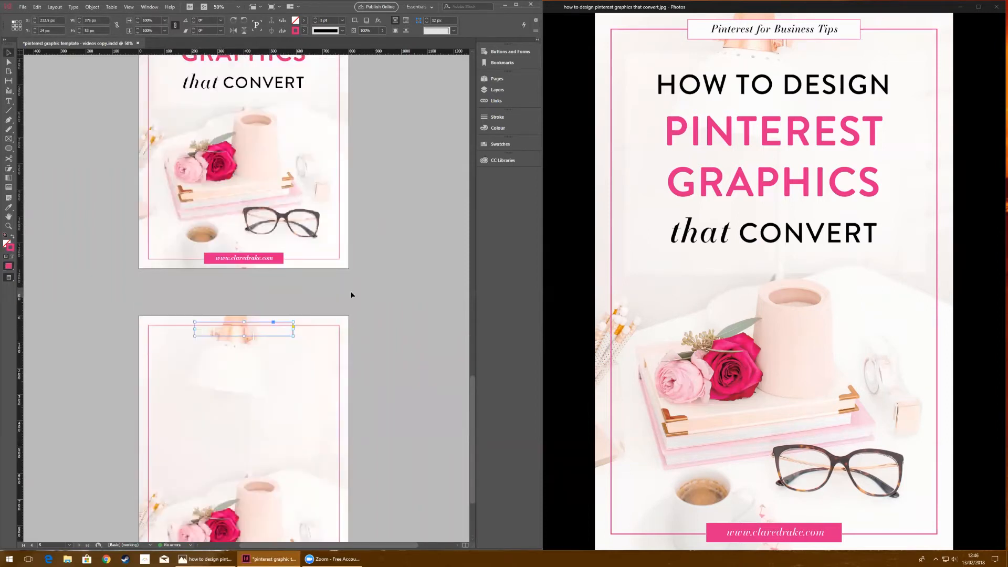
# - Fill the label frame on the border's upper edge with the [Paper] swatch
pyautogui.click(303, 20)
pyautogui.click(236, 61)
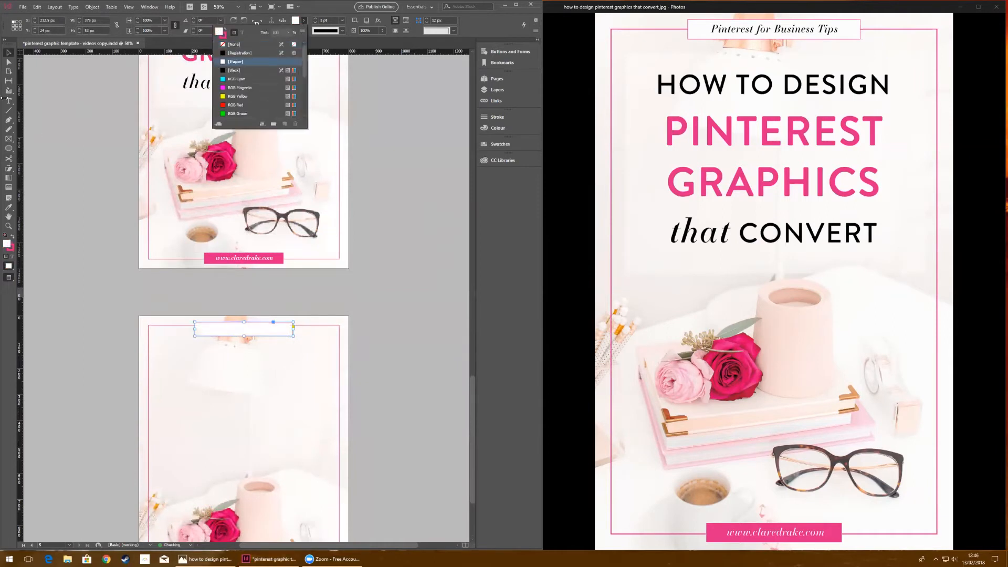
pyautogui.click(8, 52)
pyautogui.click(57, 86)
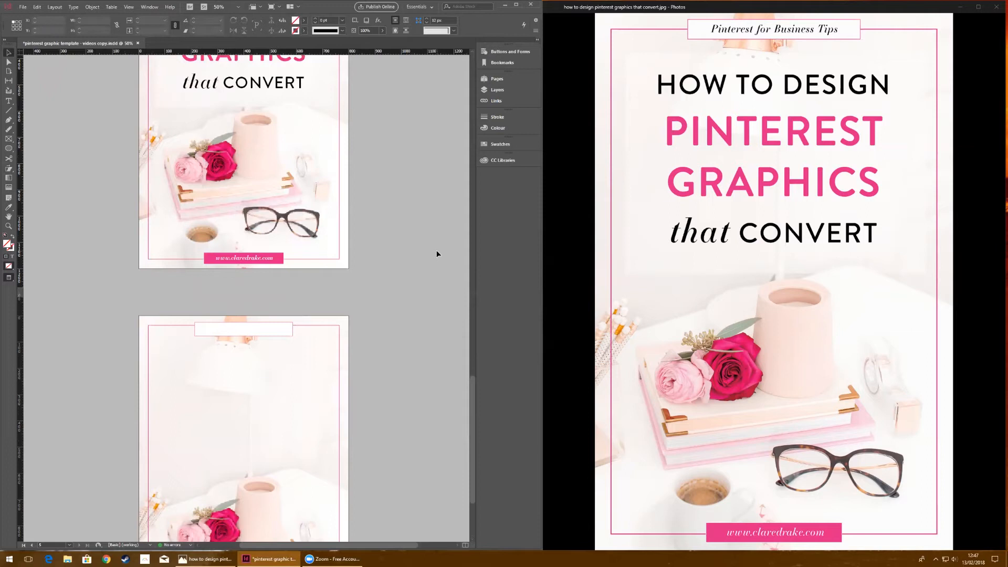
# - Fine-tune the position of the white label box so that the border's upper line runs through its middle
pyautogui.scroll(-2, 436, 254)
pyautogui.click(271, 295)
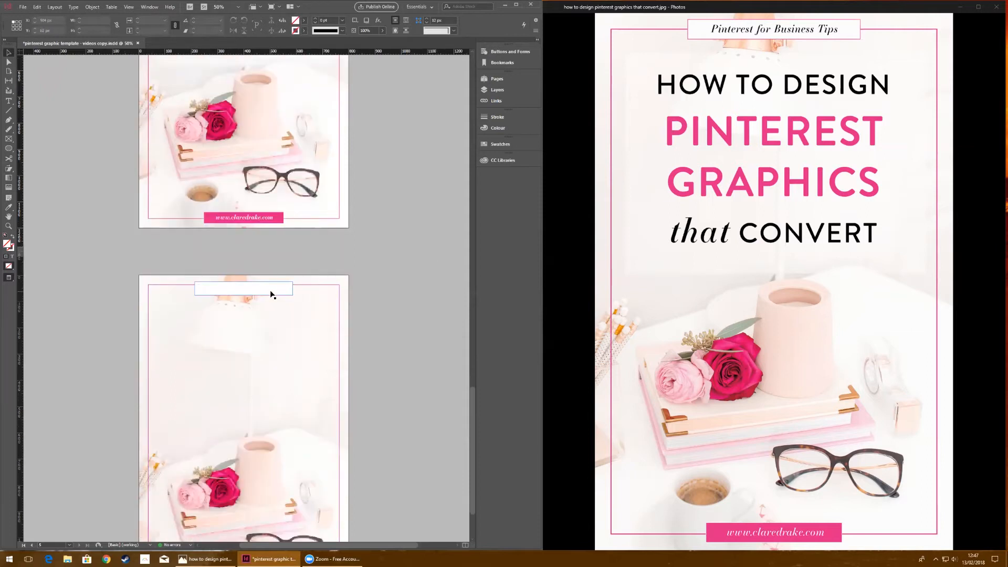
pyautogui.moveTo(271, 295); pyautogui.dragTo(272, 293)
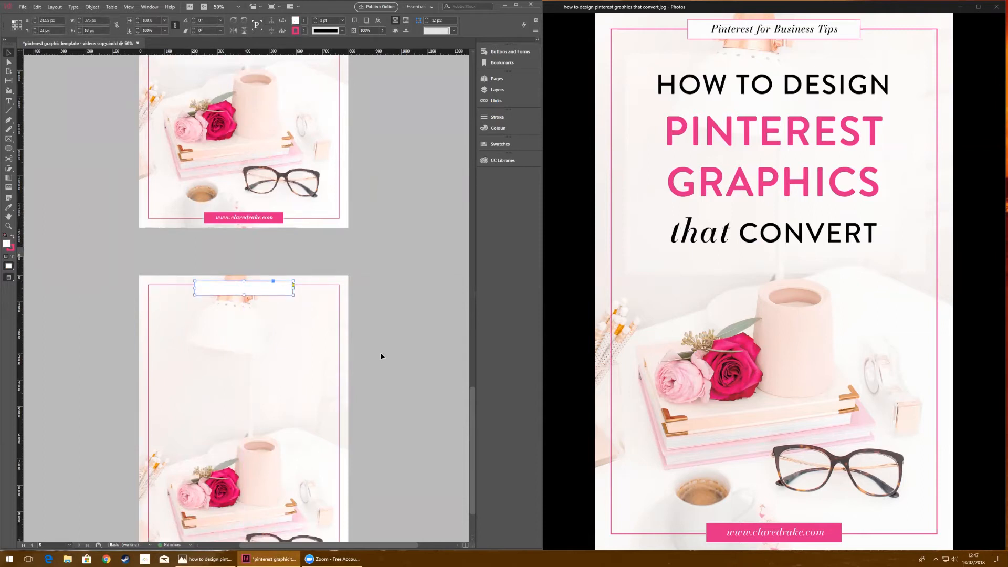
pyautogui.scroll(-3, 382, 351)
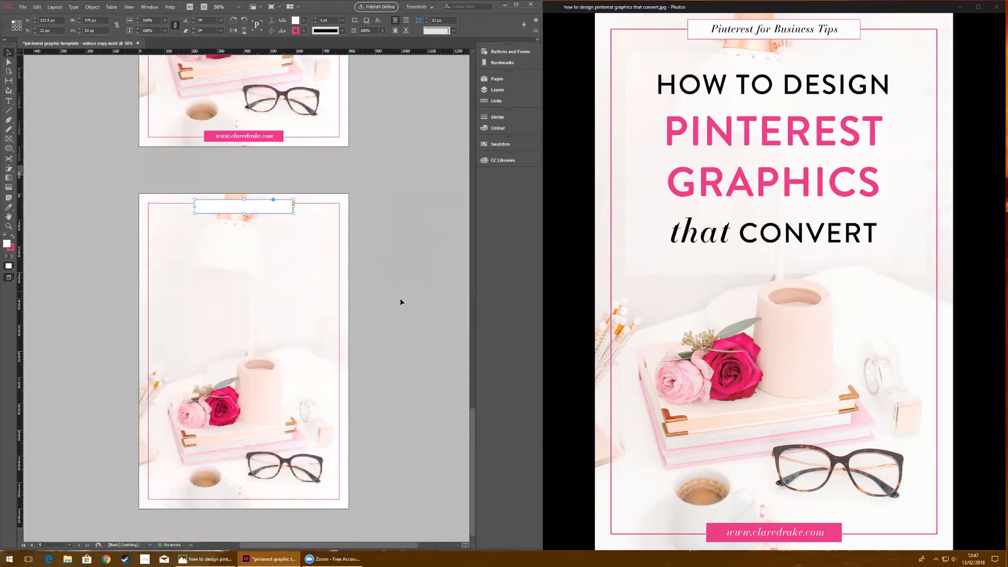
pyautogui.moveTo(263, 206); pyautogui.dragTo(265, 209)
pyautogui.click(419, 253)
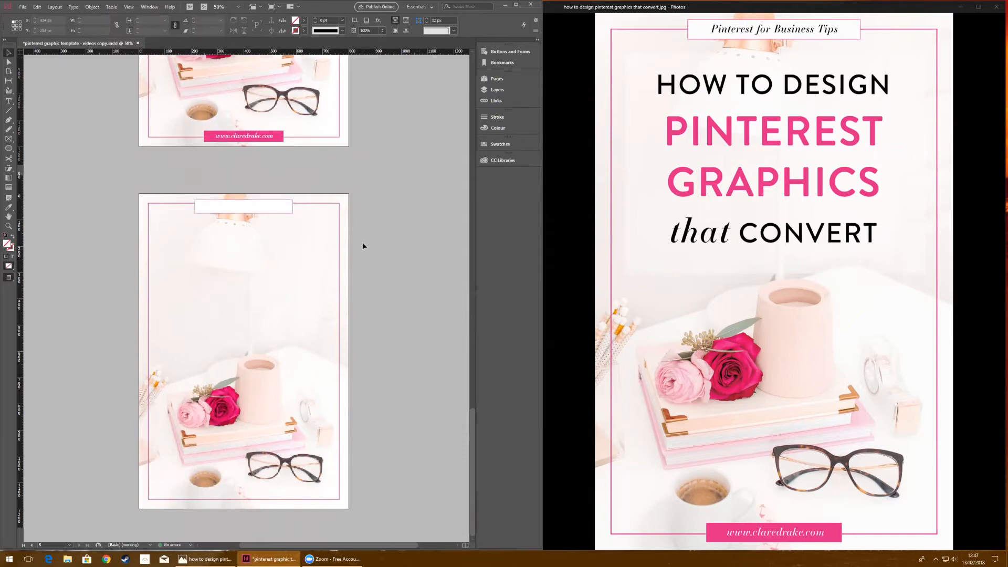
pyautogui.moveTo(275, 206); pyautogui.dragTo(275, 204)
pyautogui.click(415, 215)
# - Copy the "Pinterest for Business Tips" text from the finished page and place it in the new page's white label box
pyautogui.scroll(5, 415, 217)
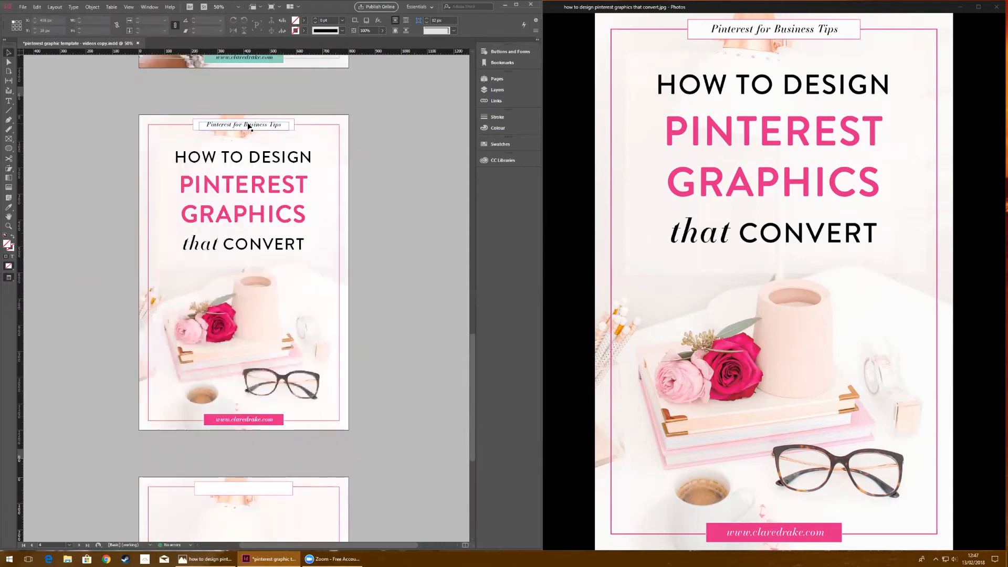
pyautogui.click(249, 126)
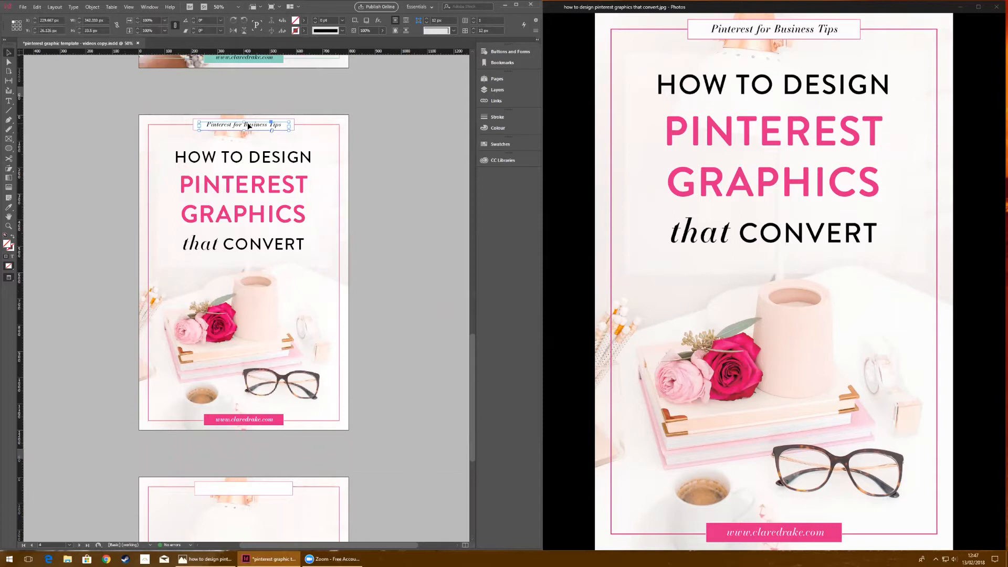
pyautogui.scroll(-5, 282, 153)
pyautogui.click(243, 267)
pyautogui.hotkey('ctrl', 'v')
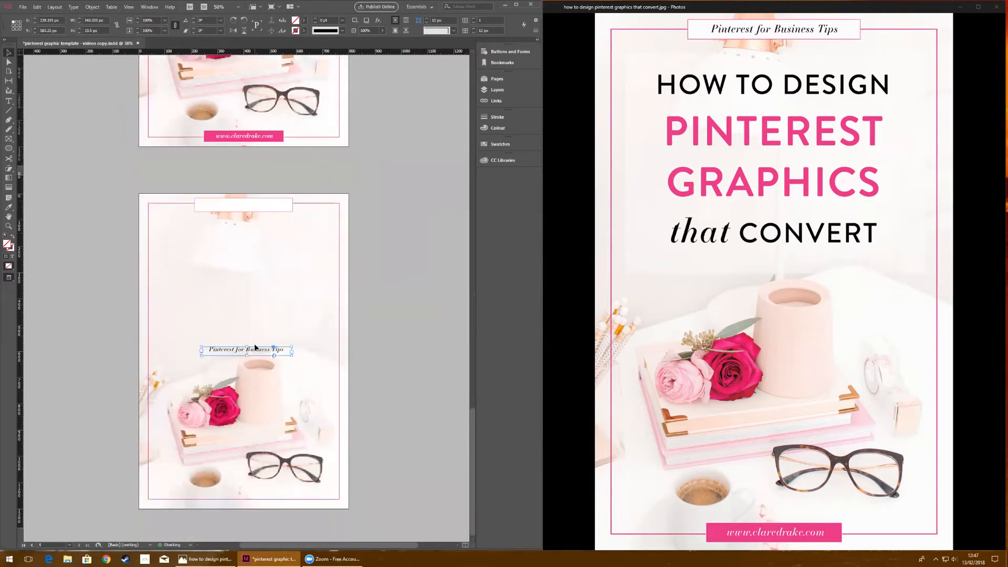
pyautogui.moveTo(257, 349); pyautogui.dragTo(257, 208)
pyautogui.tripleClick(258, 207)
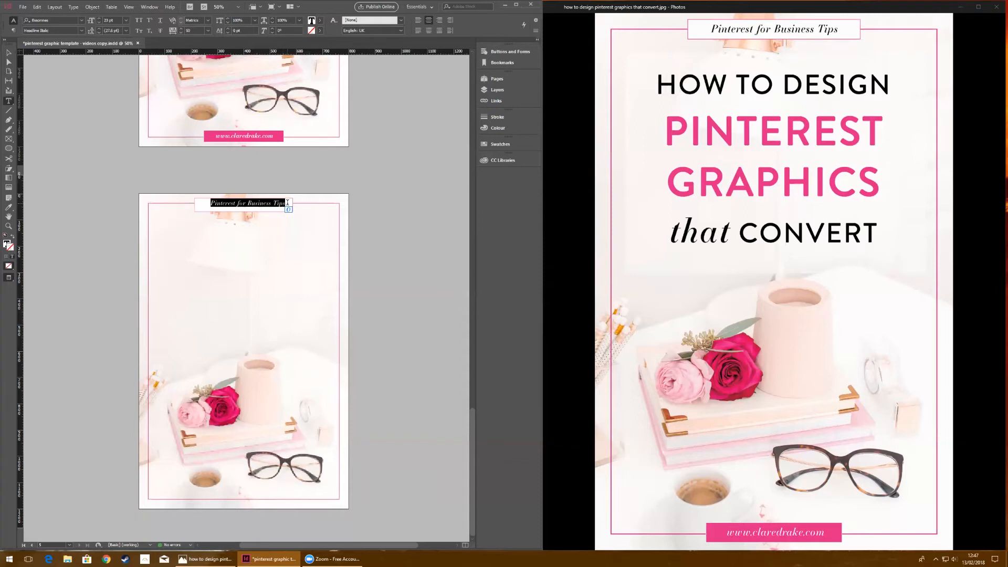
pyautogui.click(42, 20)
pyautogui.click(52, 20)
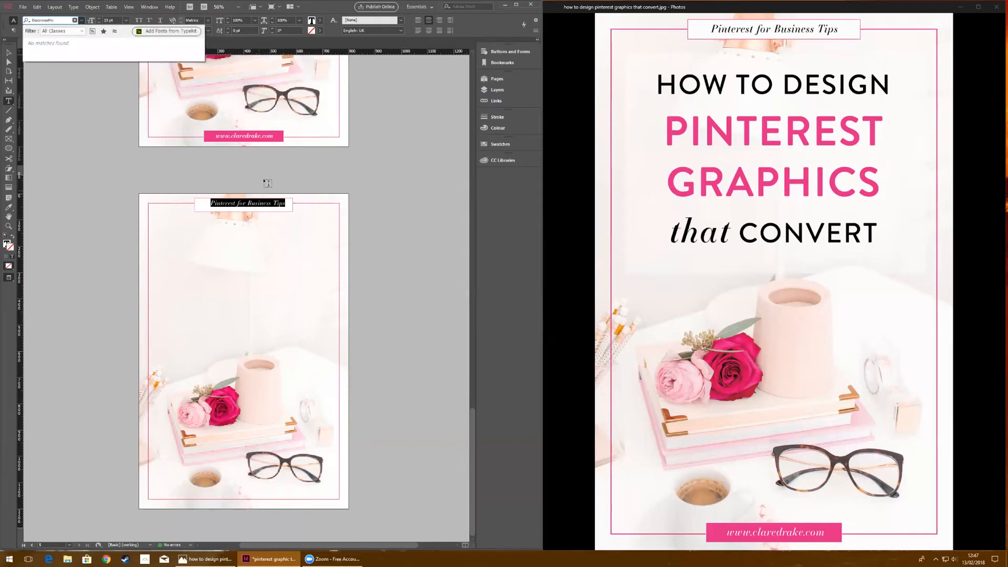
pyautogui.press('Return')
pyautogui.click(274, 203)
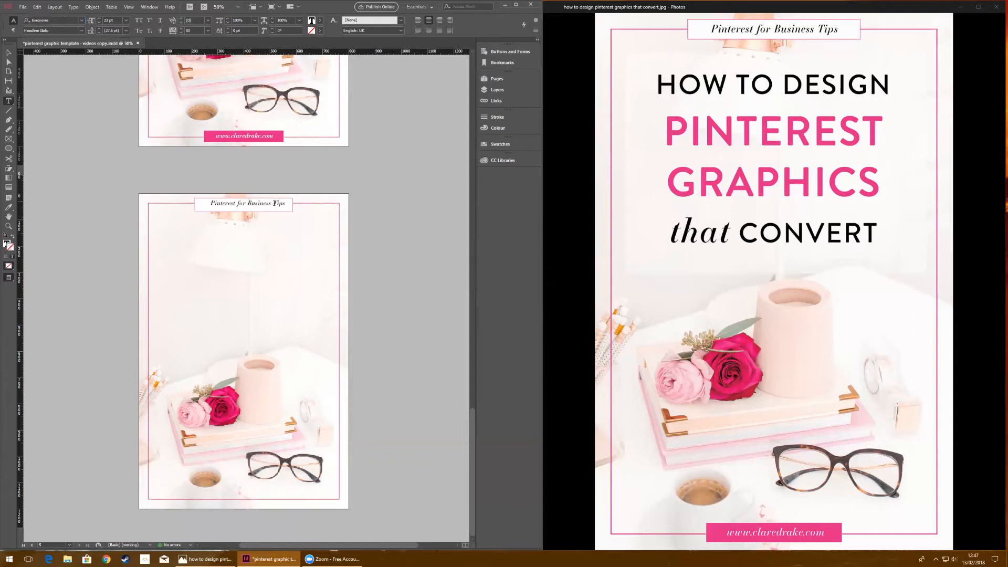
# - Retype the white label's text as "Pinterest for Business Tips"
pyautogui.tripleClick(275, 202)
pyautogui.write('Pinterst')
pyautogui.press('BackSpace')
pyautogui.press('BackSpace')
pyautogui.write('est for BUsi')
pyautogui.press('BackSpace')
pyautogui.press('BackSpace')
pyautogui.press('BackSpace')
pyautogui.write('usiness Tips')
# - Nudge the "Pinterest for Business Tips" text down so that it is vertically centred in the white label box
pyautogui.click(9, 52)
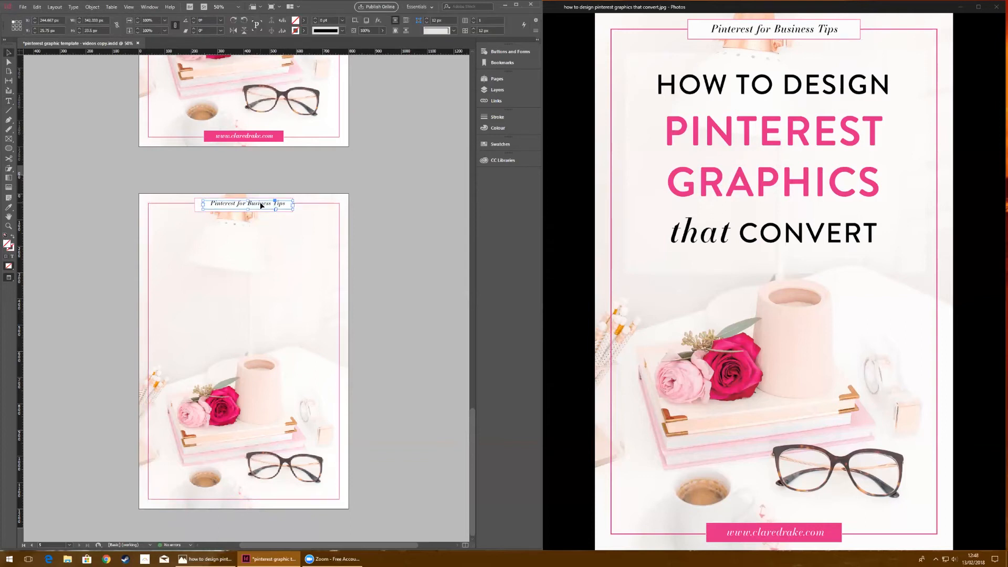
pyautogui.press('Down')
pyautogui.press('Down')
pyautogui.press('Down')
pyautogui.click(396, 223)
pyautogui.click(265, 208)
pyautogui.click(398, 230)
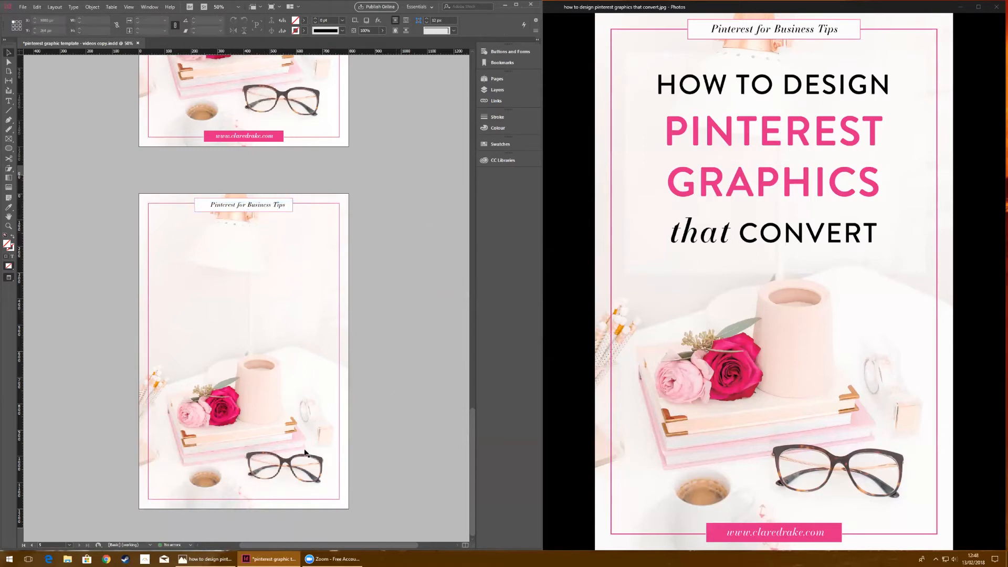
# - Narrow the "Pinterest for Business Tips" text frame to about 323 px so that the text is horizontally centred in the label box
pyautogui.click(292, 211)
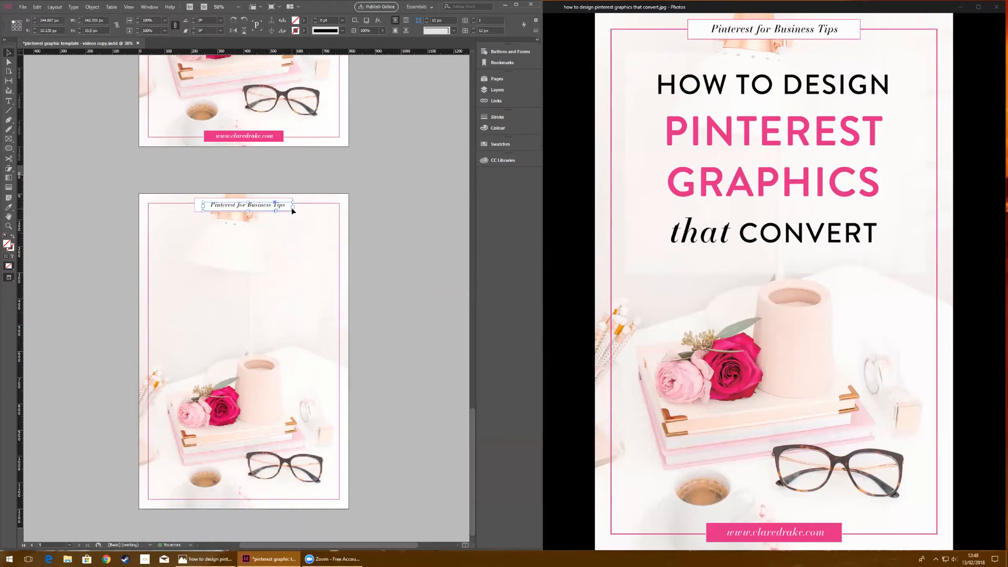
pyautogui.moveTo(292, 208); pyautogui.dragTo(287, 208)
pyautogui.click(423, 229)
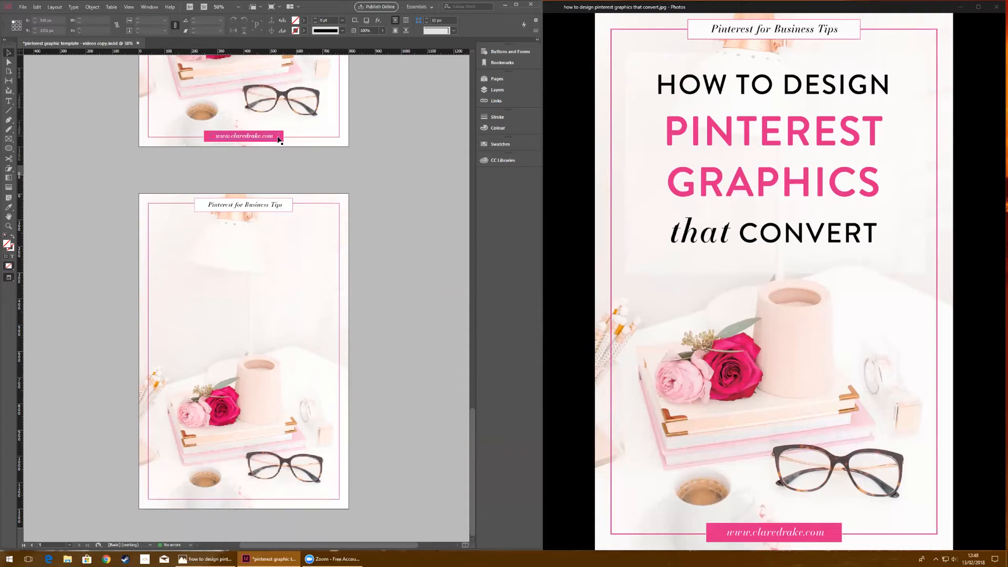
# - Duplicate the white label box and place the copy centred on the border's lower edge
pyautogui.click(292, 204)
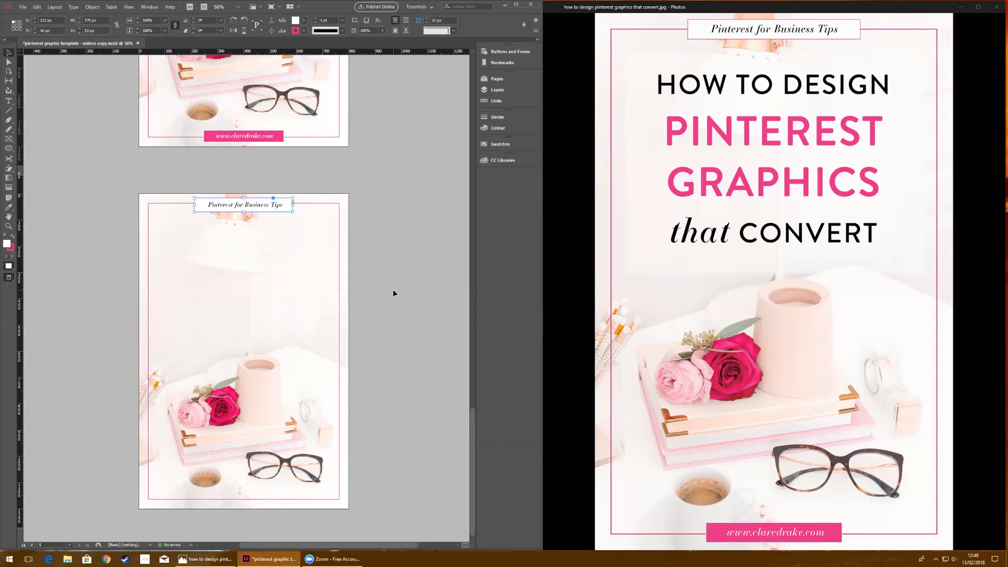
pyautogui.click(245, 482)
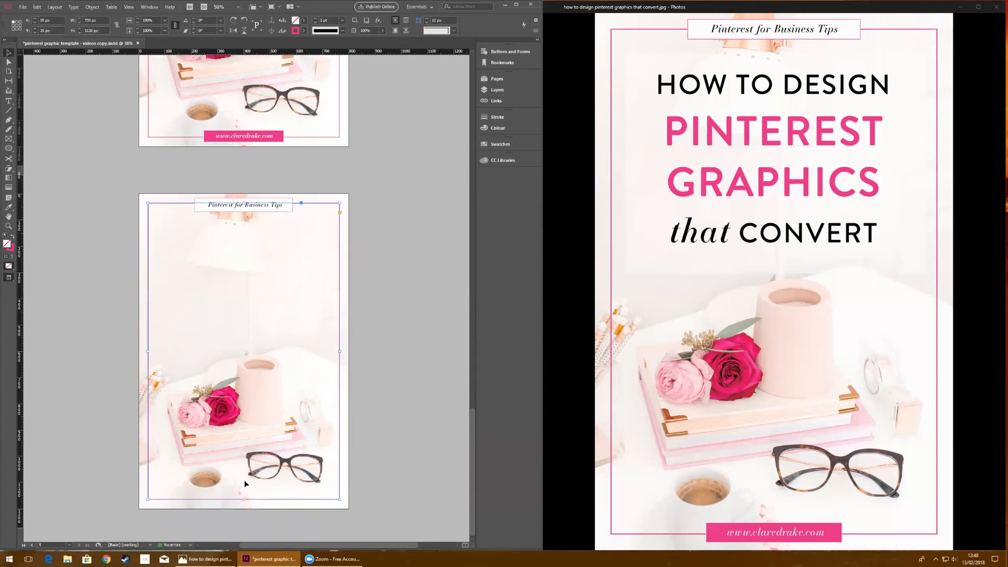
pyautogui.hotkey('ctrl', 'v')
pyautogui.moveTo(265, 355); pyautogui.dragTo(262, 499)
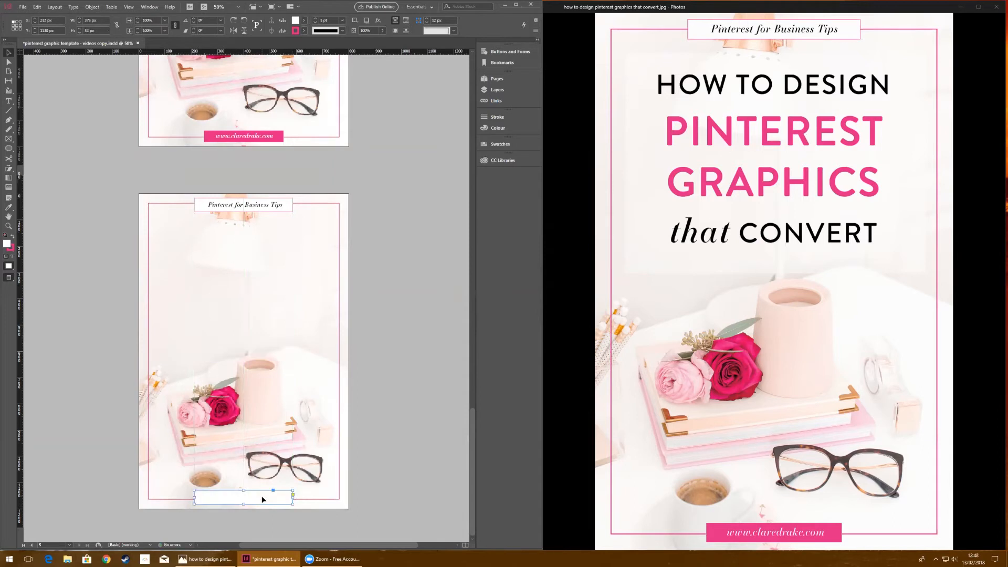
pyautogui.click(410, 468)
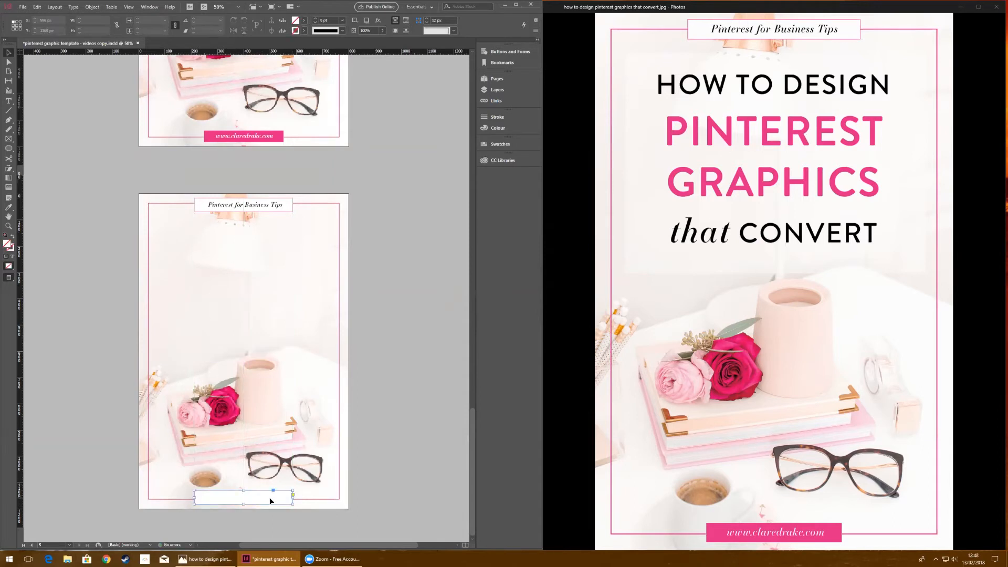
# - Fill the label box on the border's lower edge with the R=227 G=37 B=134 2 swatch
pyautogui.click(303, 19)
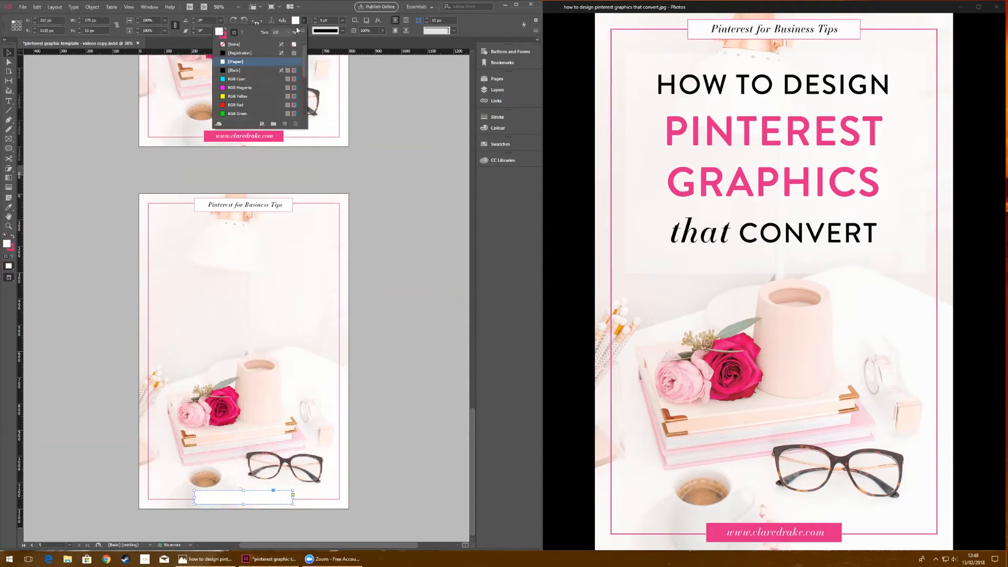
pyautogui.scroll(-5, 252, 100)
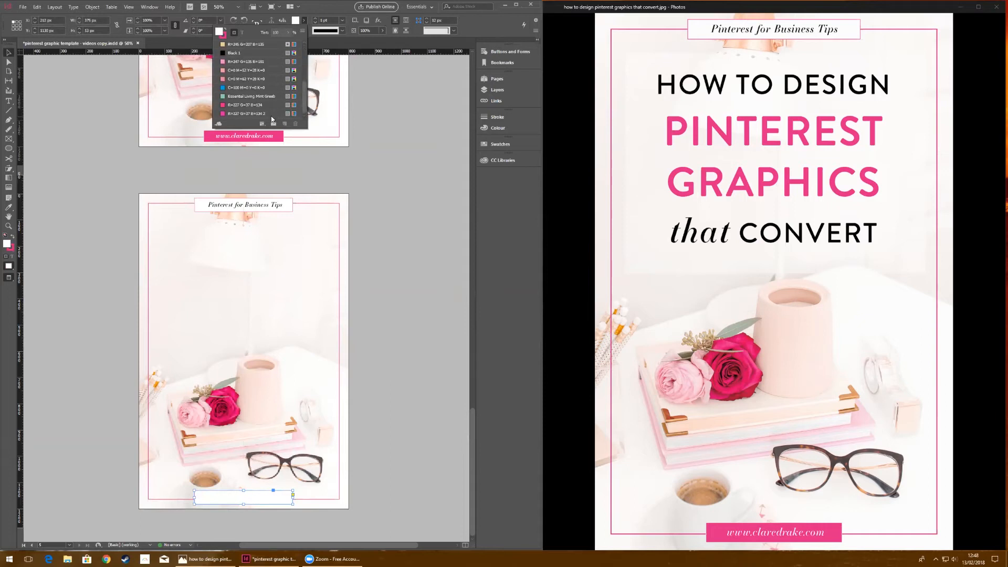
pyautogui.click(252, 113)
pyautogui.click(394, 239)
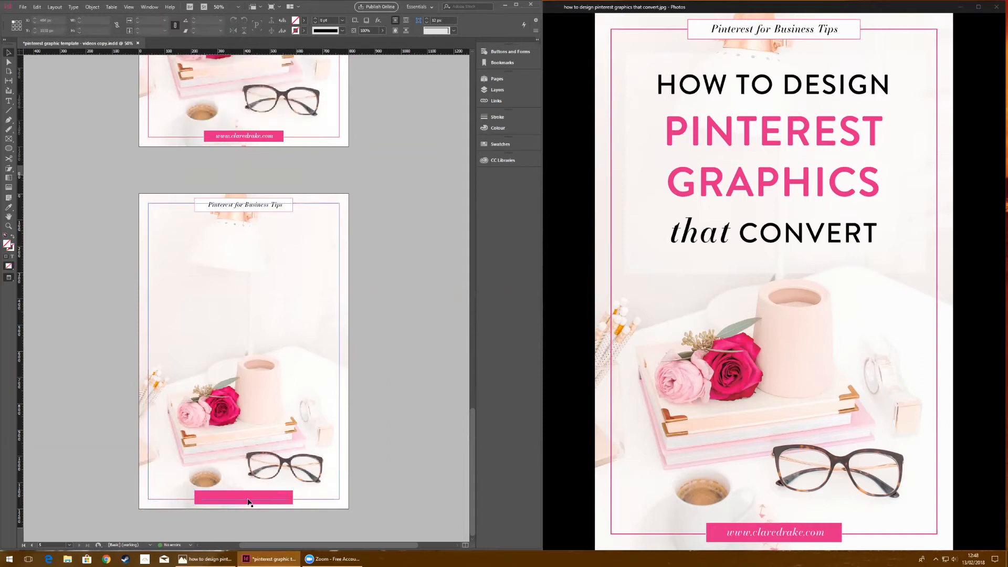
# - Duplicate the "Pinterest for Business Tips" text onto the pink label box and replace its wording with the website address from the finished pin
pyautogui.click(258, 207)
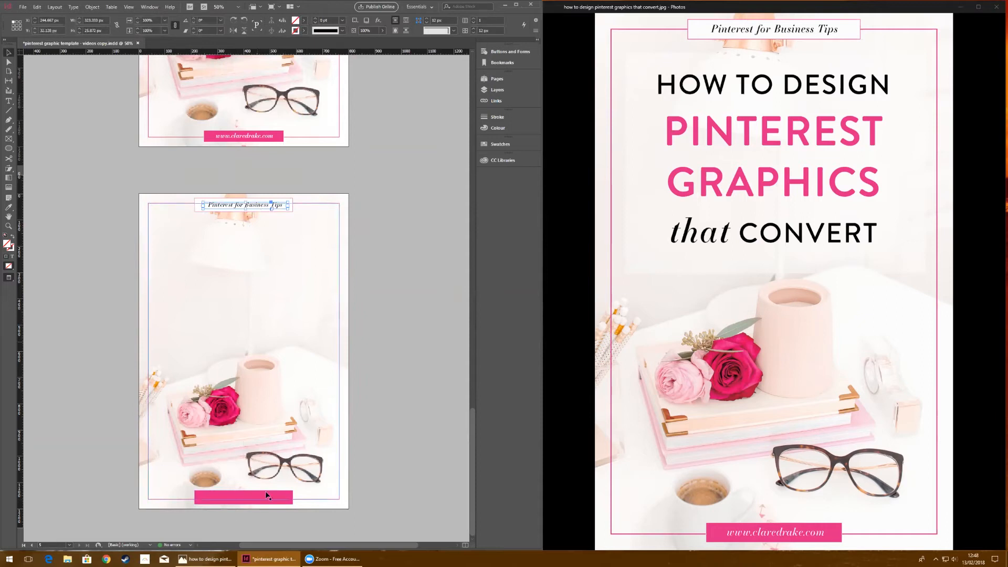
pyautogui.hotkey('ctrl', 'v')
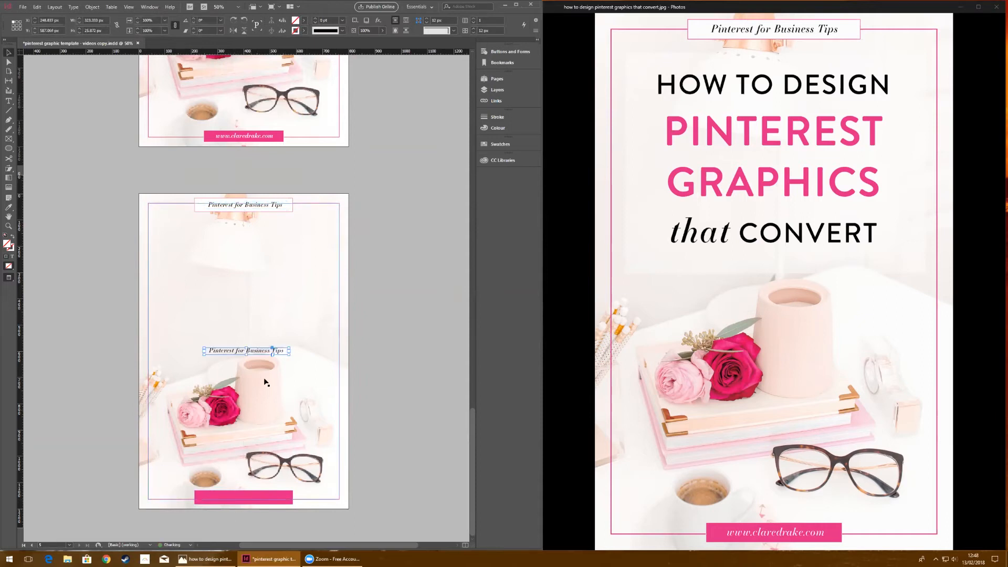
pyautogui.moveTo(263, 349); pyautogui.dragTo(261, 497)
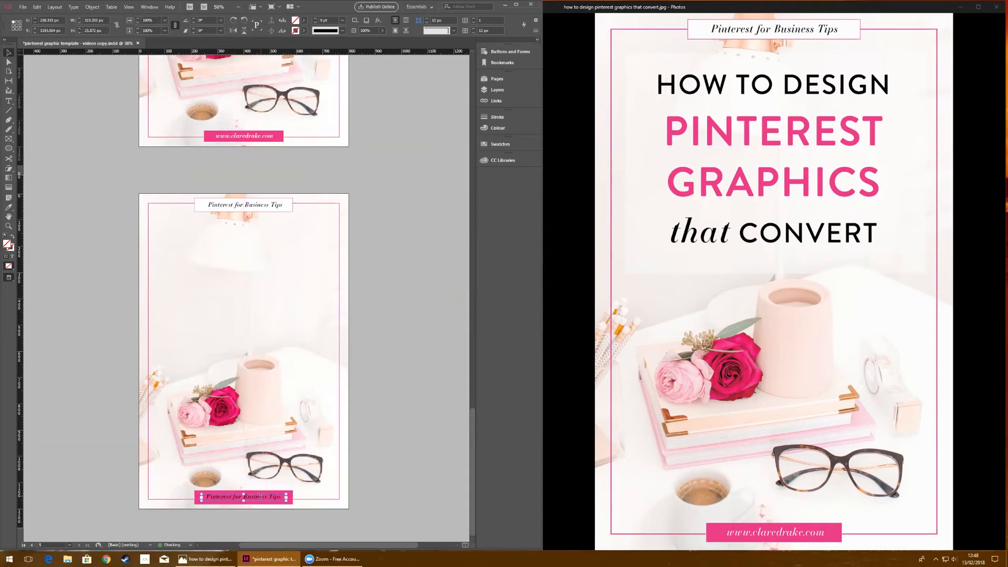
pyautogui.tripleClick(261, 495)
pyautogui.write('www.clared')
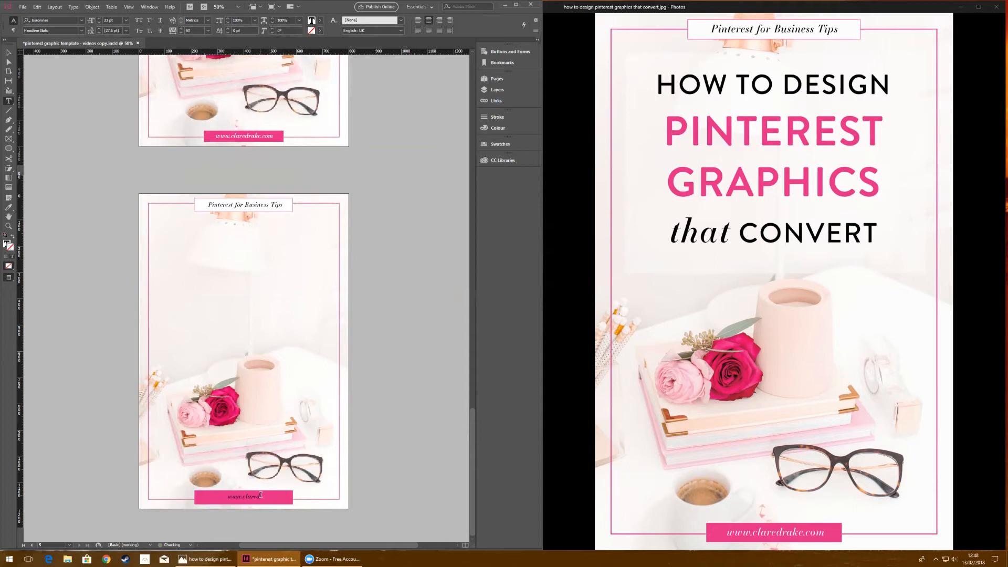
pyautogui.write('rake.com')
# - Colour the website address text with the [Paper] swatch
pyautogui.tripleClick(260, 494)
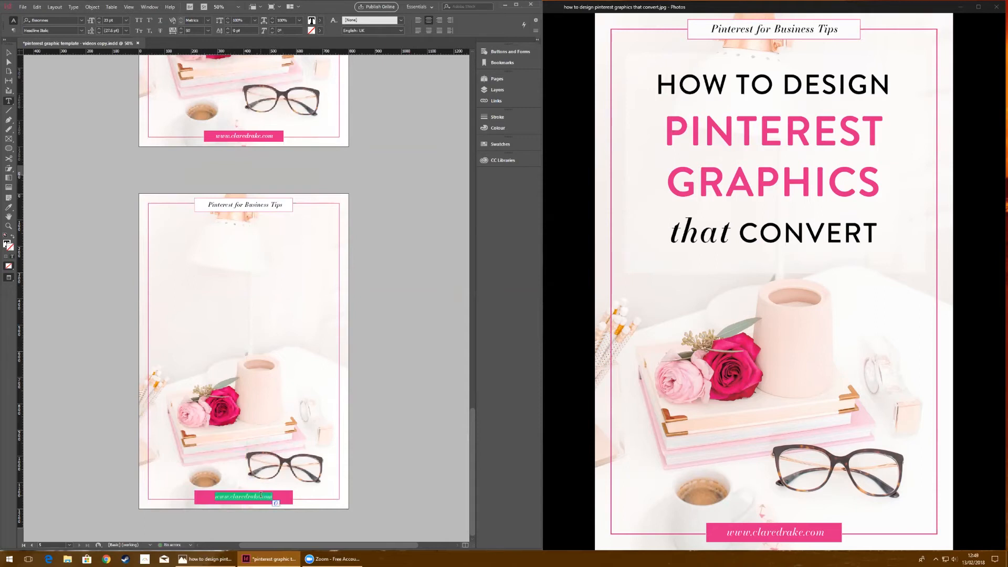
pyautogui.click(319, 21)
pyautogui.click(267, 61)
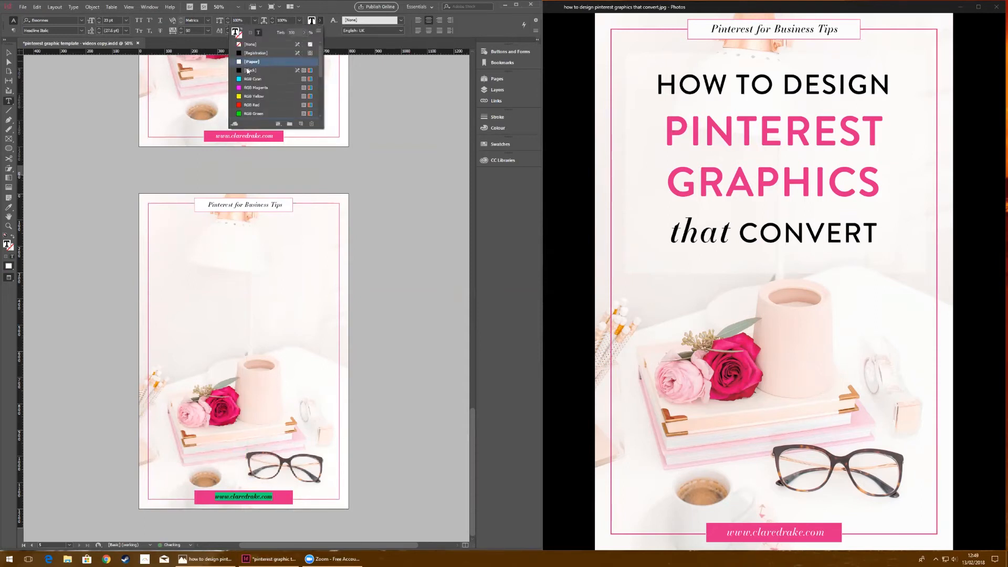
# - Resize and reposition the website address so that it is slightly larger and centred in the pink label box
pyautogui.click(9, 53)
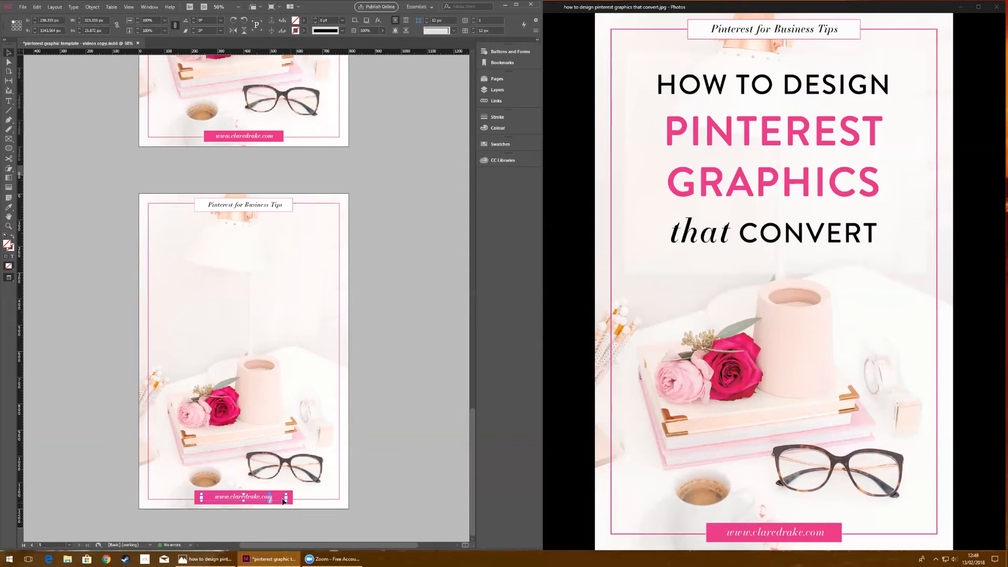
pyautogui.moveTo(284, 500); pyautogui.dragTo(268, 501)
pyautogui.moveTo(269, 501)
pyautogui.mouseDown()
pyautogui.moveTo(282, 502)
pyautogui.moveTo(250, 502)
pyautogui.mouseUp()
pyautogui.click(434, 415)
pyautogui.click(270, 499)
pyautogui.press('Up')
pyautogui.press('Up')
pyautogui.click(428, 463)
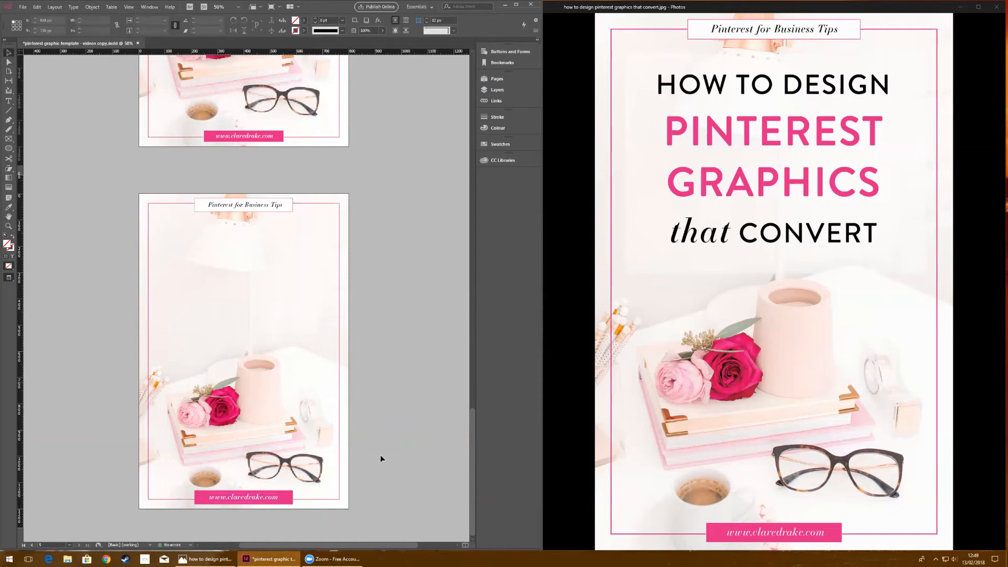
# - Compare the page with the finished pin above it, examining the translucent white box behind the title text
pyautogui.moveTo(371, 514); pyautogui.dragTo(131, 180)
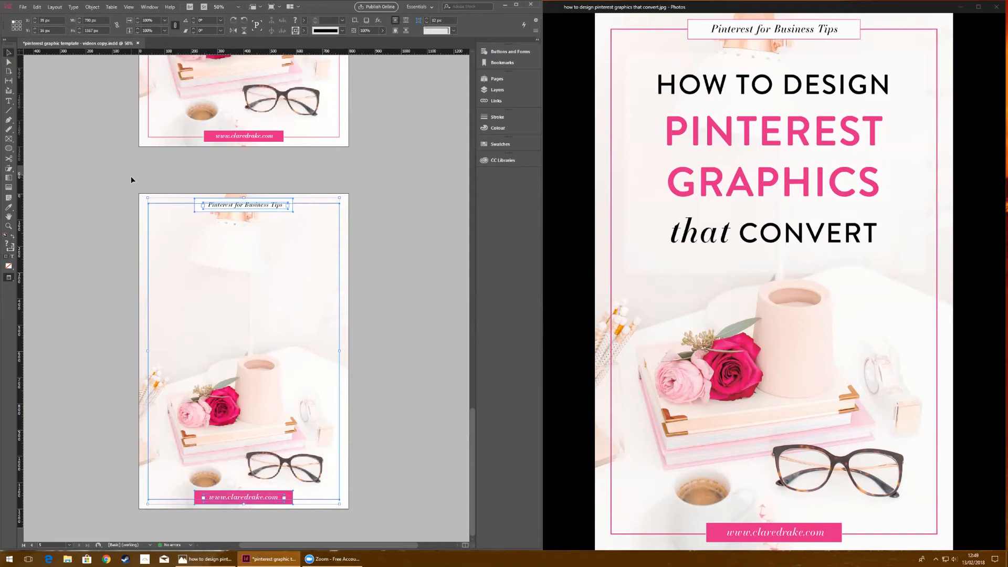
pyautogui.click(131, 176)
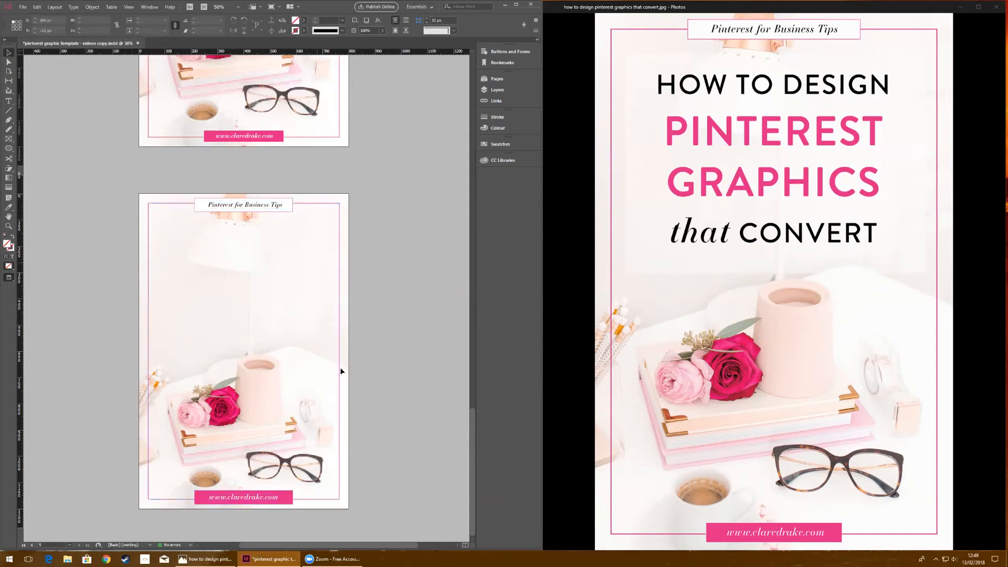
pyautogui.scroll(3, 421, 294)
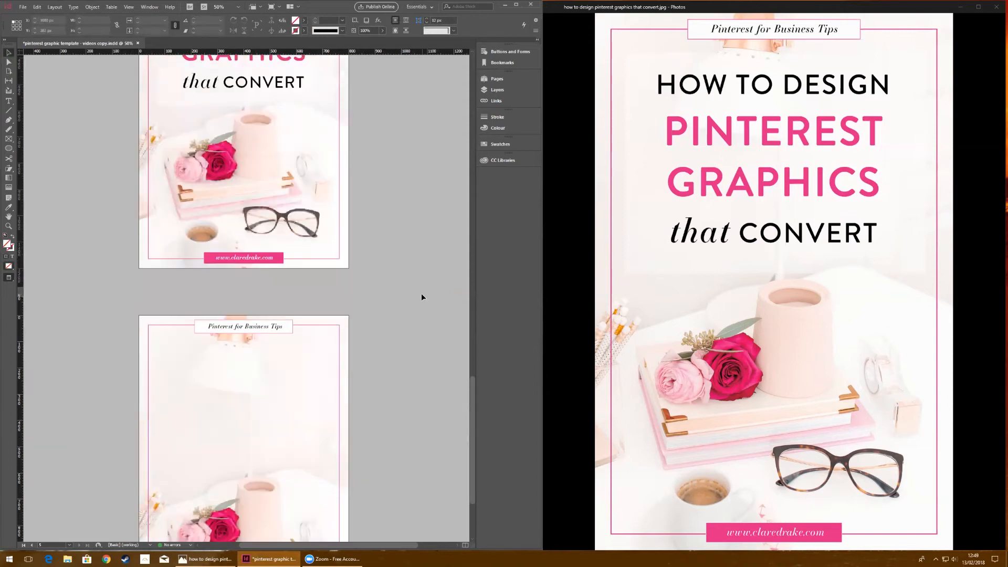
pyautogui.scroll(-3, 418, 293)
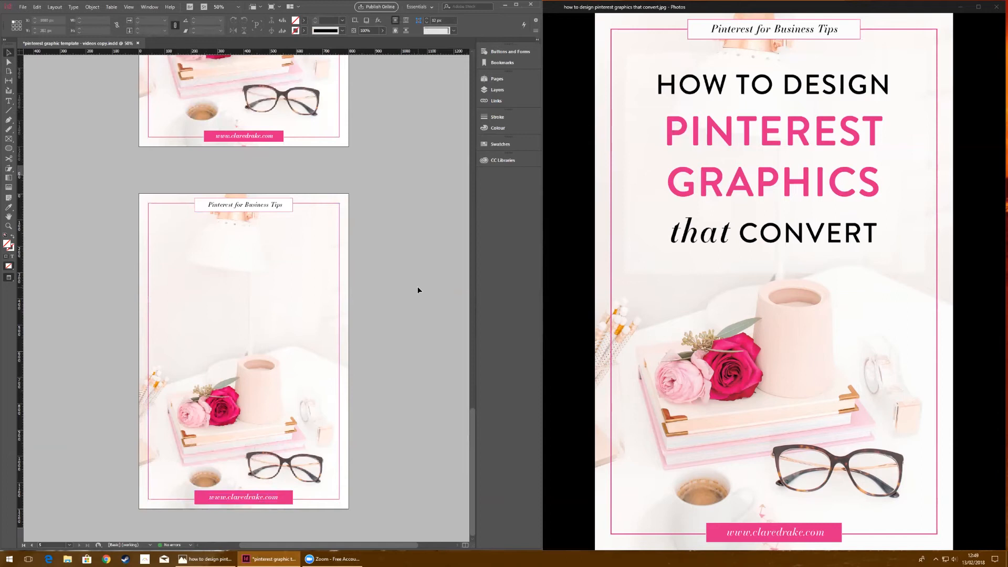
pyautogui.scroll(3, 418, 289)
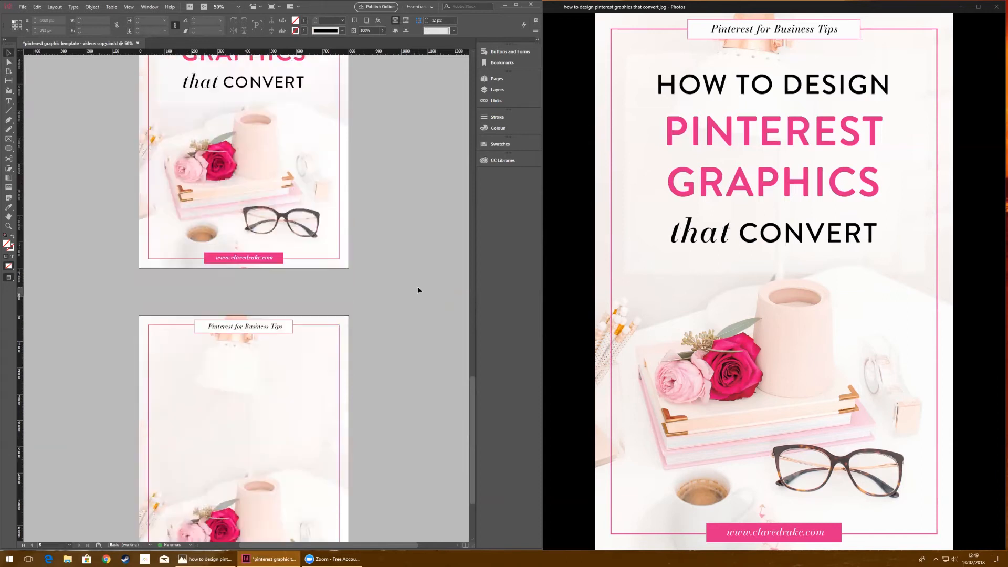
pyautogui.scroll(4, 417, 290)
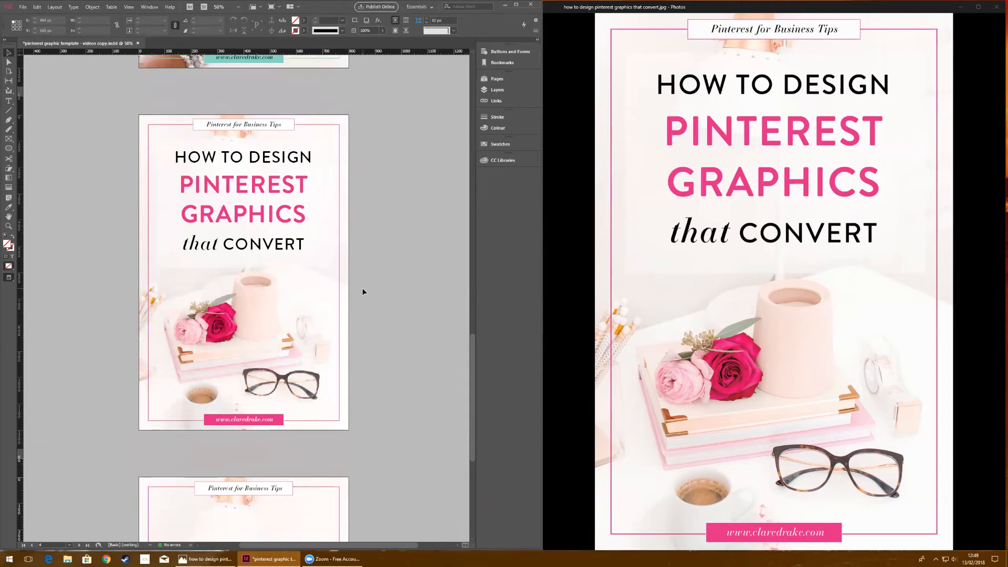
pyautogui.click(178, 143)
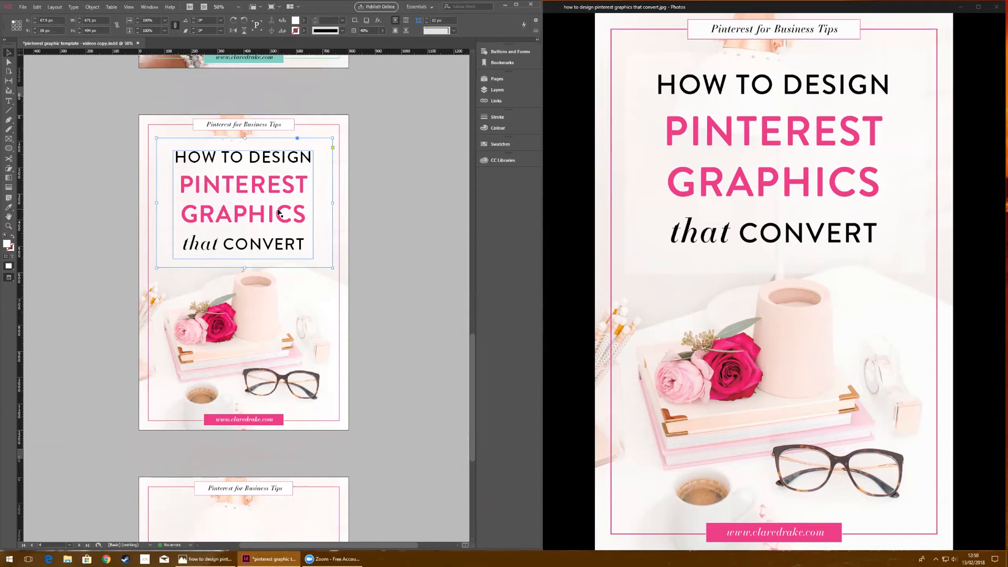
pyautogui.click(401, 234)
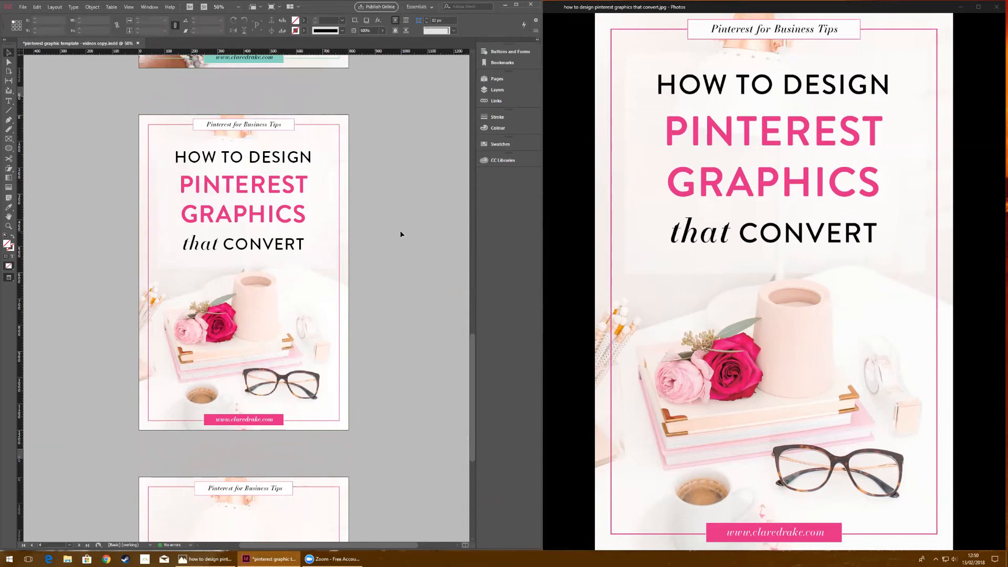
pyautogui.scroll(-4, 392, 241)
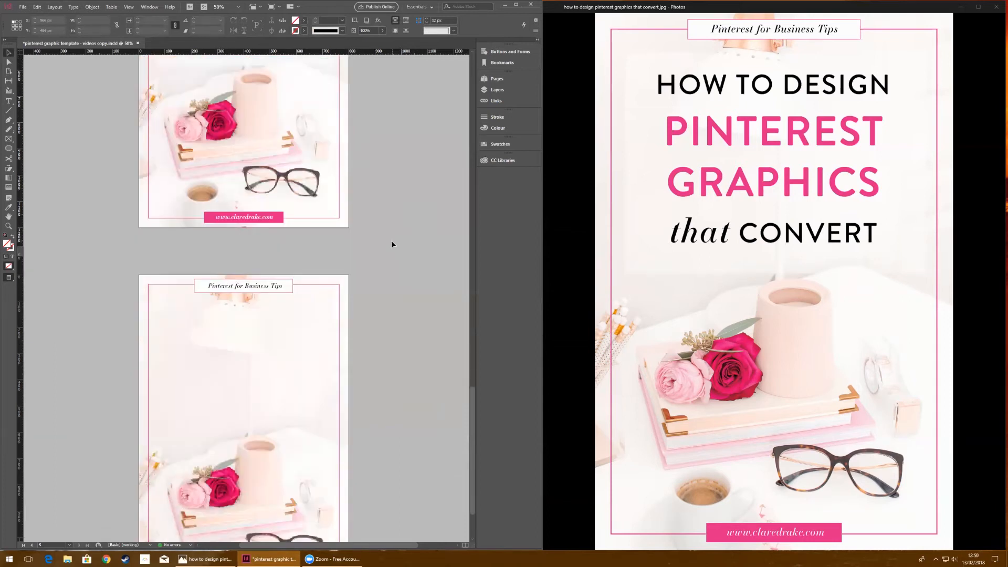
# - Draw a rectangle about 570 px square over the photo's upper area, inside the pink border, and fill it with the [Paper] swatch
pyautogui.click(9, 138)
pyautogui.moveTo(169, 316); pyautogui.dragTo(329, 465)
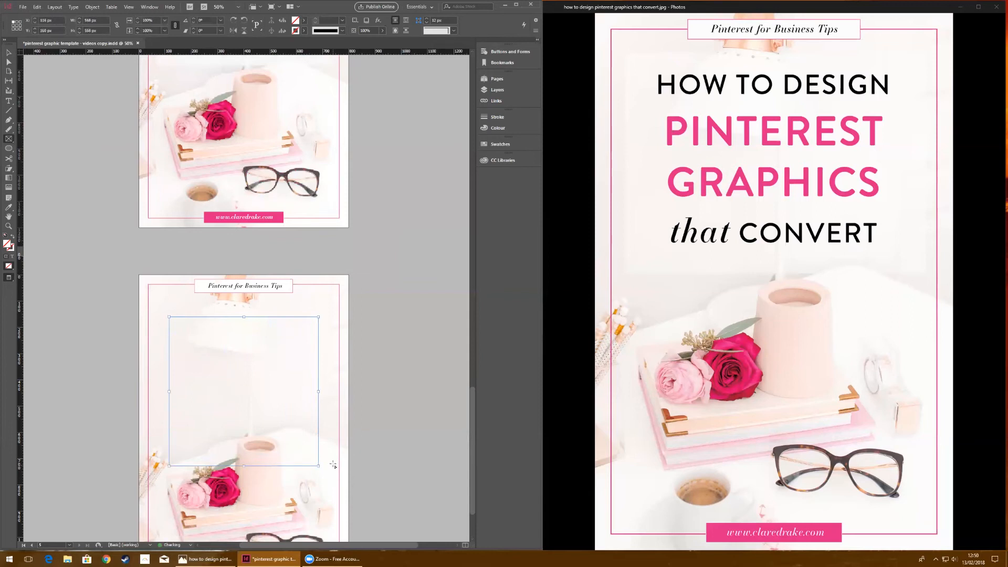
pyautogui.click(304, 21)
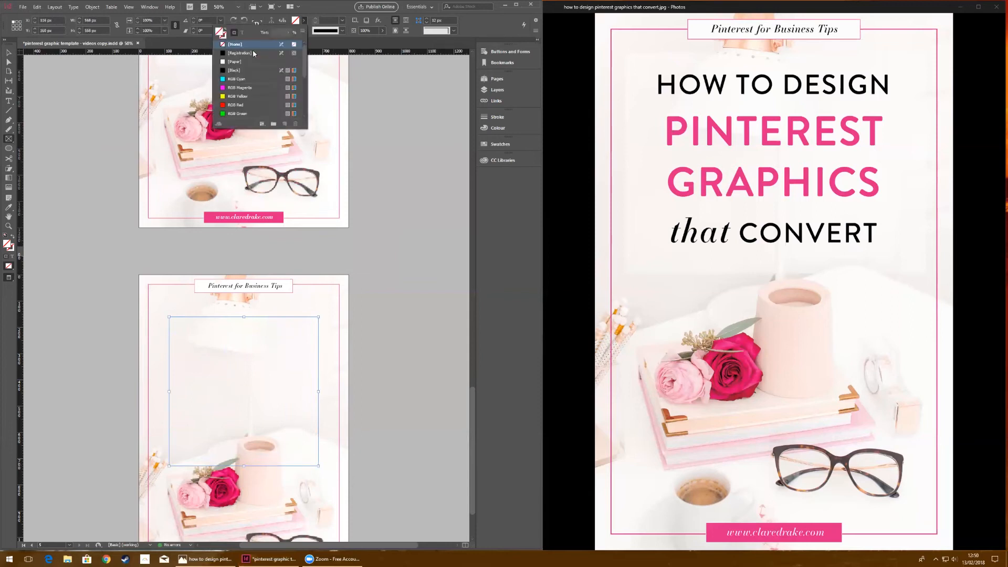
pyautogui.click(235, 61)
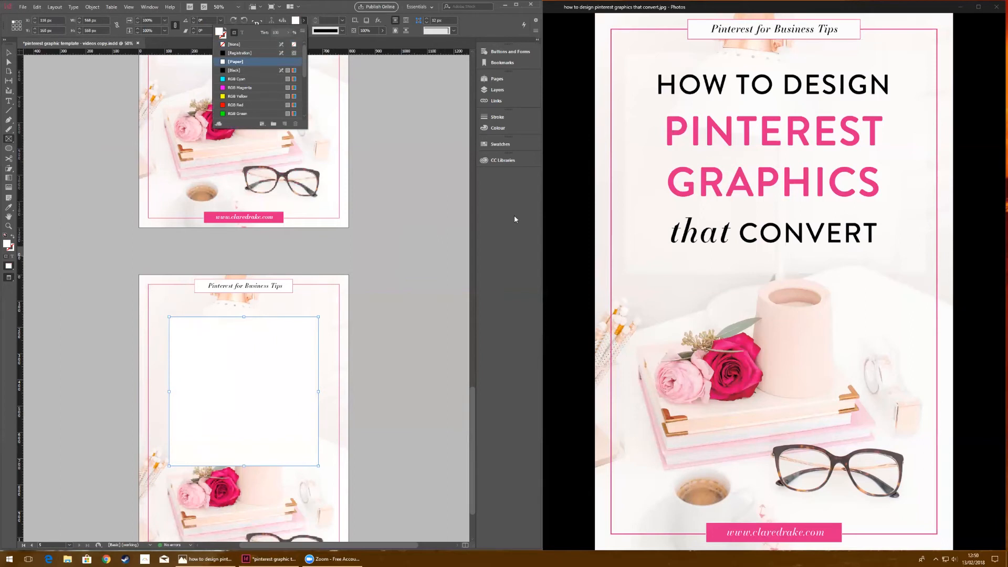
# - Lower the opacity of the white box so that the background photo shows through faintly
pyautogui.click(382, 30)
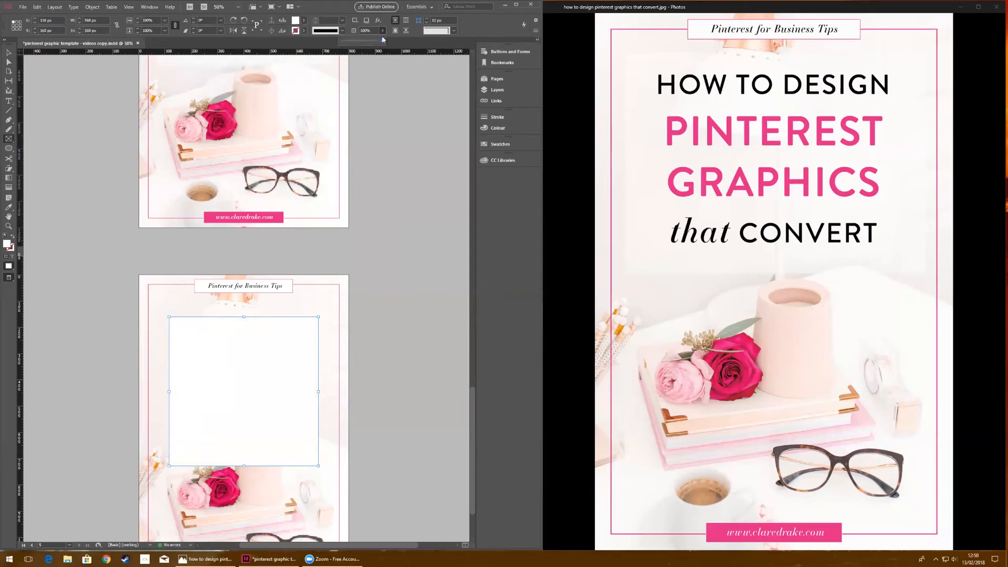
pyautogui.moveTo(383, 41); pyautogui.dragTo(367, 42)
pyautogui.click(410, 305)
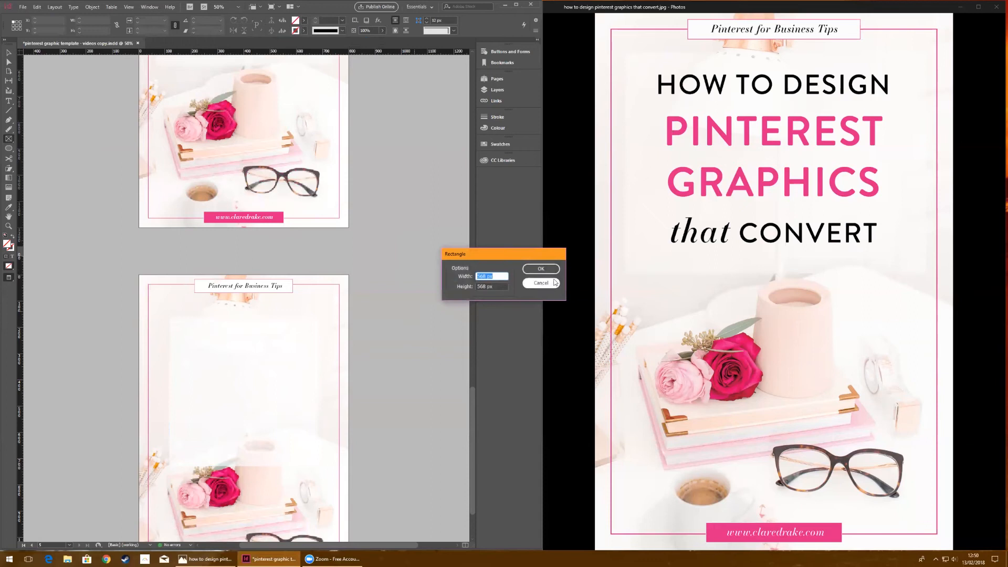
# - Move the white box up slightly and shorten it to about 465 px high so that it ends above the candle
pyautogui.click(6, 48)
pyautogui.moveTo(247, 376); pyautogui.dragTo(249, 371)
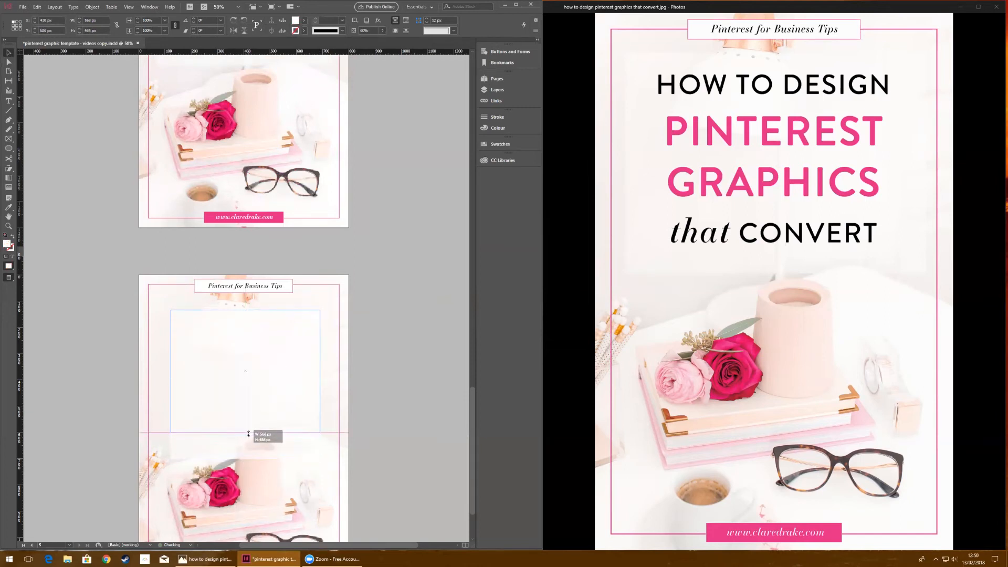
pyautogui.click(443, 362)
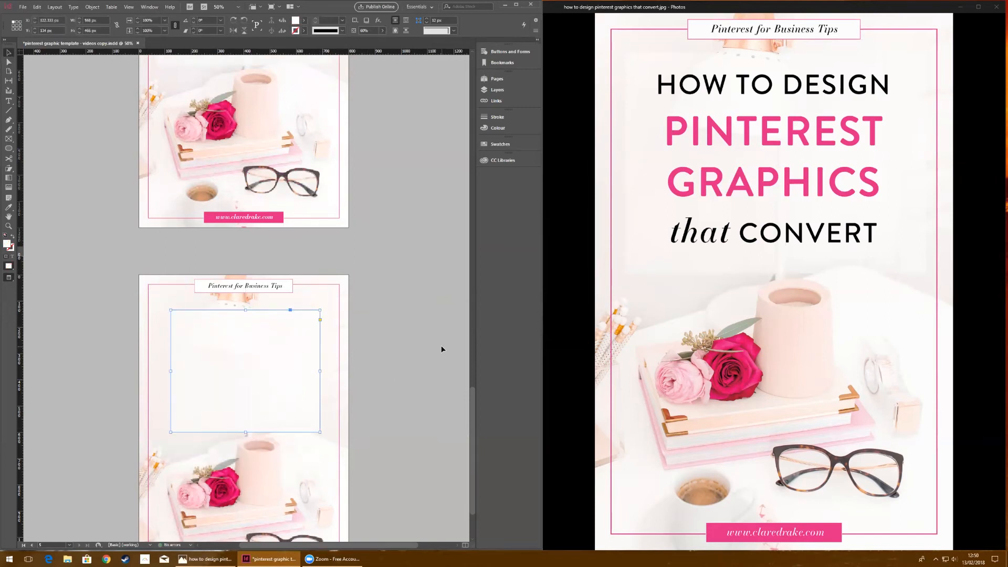
pyautogui.scroll(5, 439, 347)
pyautogui.scroll(-3, 437, 347)
pyautogui.click(265, 450)
pyautogui.press('Delete')
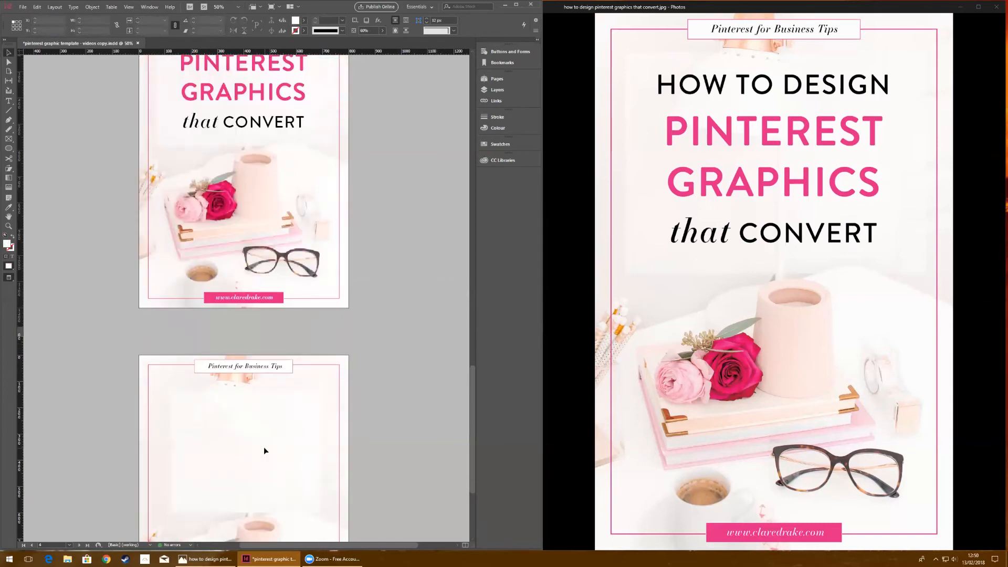
# - Draw a text frame about 475 px wide inside the white box and enter HOW TO DESIGN in it
pyautogui.scroll(3, 419, 390)
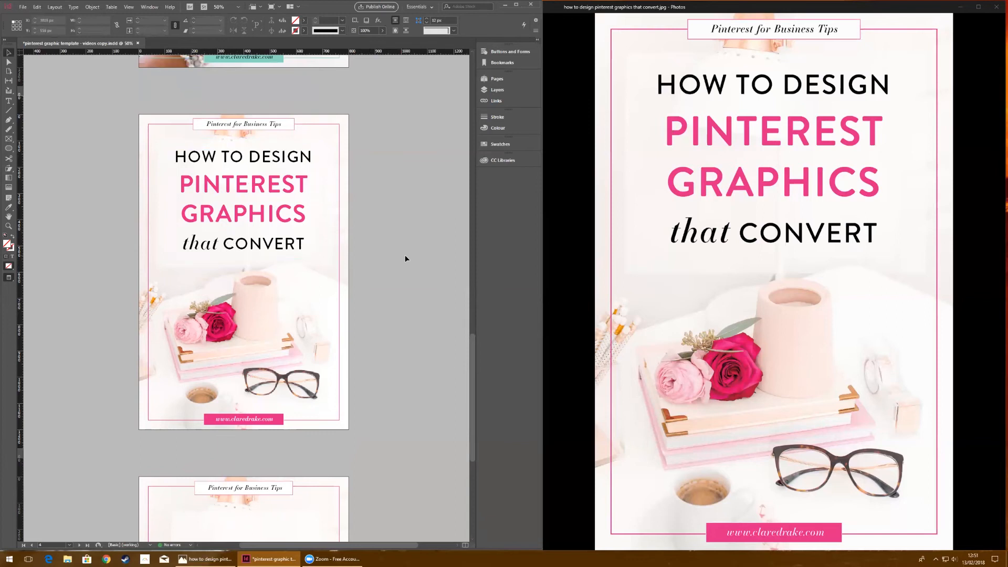
pyautogui.scroll(-5, 405, 258)
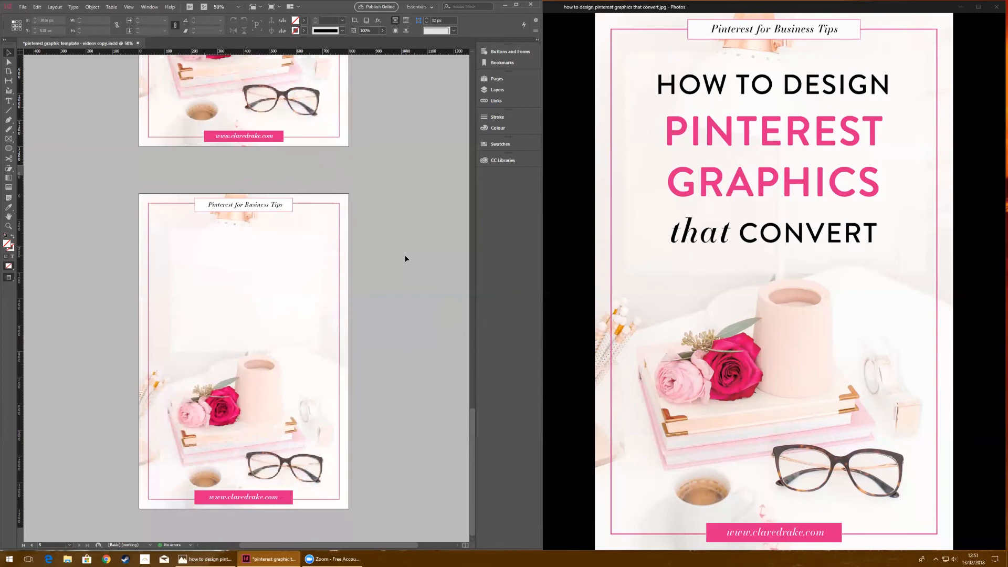
pyautogui.scroll(1, 405, 258)
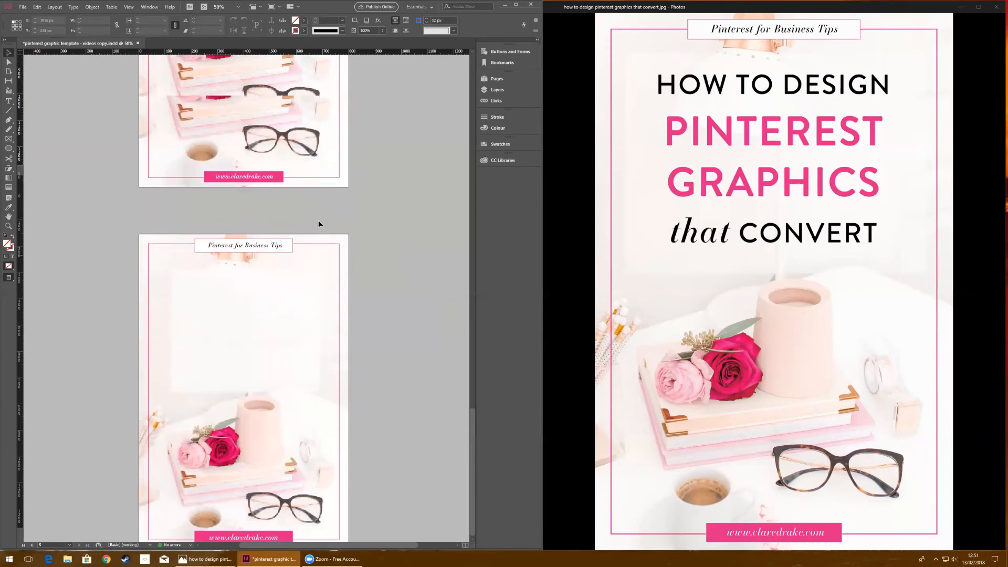
pyautogui.click(9, 101)
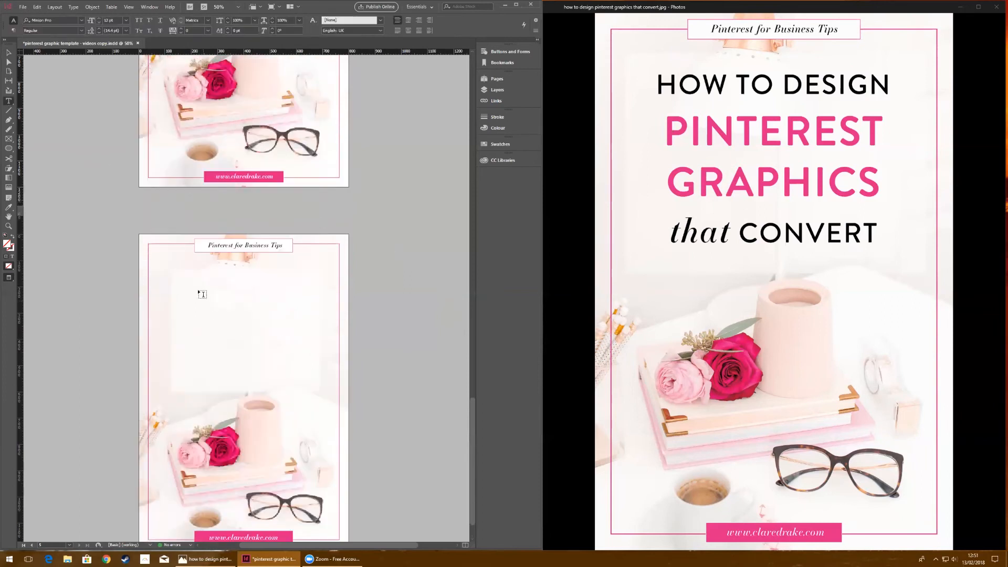
pyautogui.moveTo(182, 281); pyautogui.dragTo(307, 376)
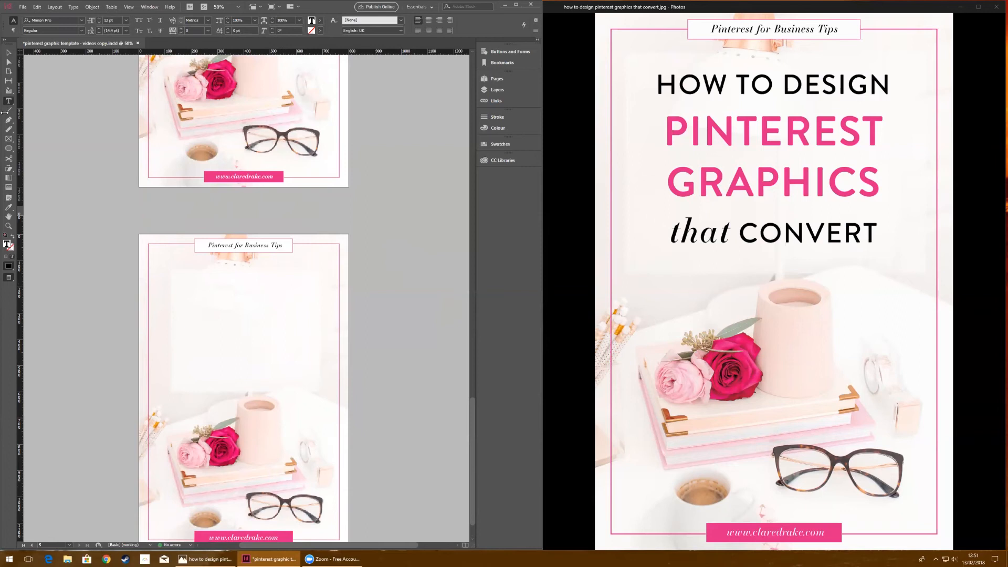
pyautogui.scroll(4, 398, 208)
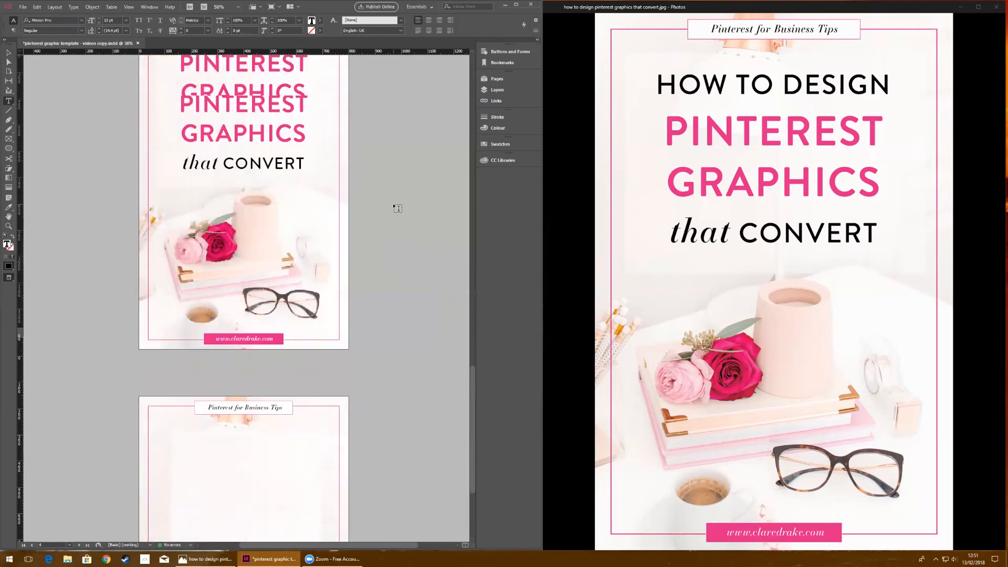
pyautogui.scroll(3, 398, 208)
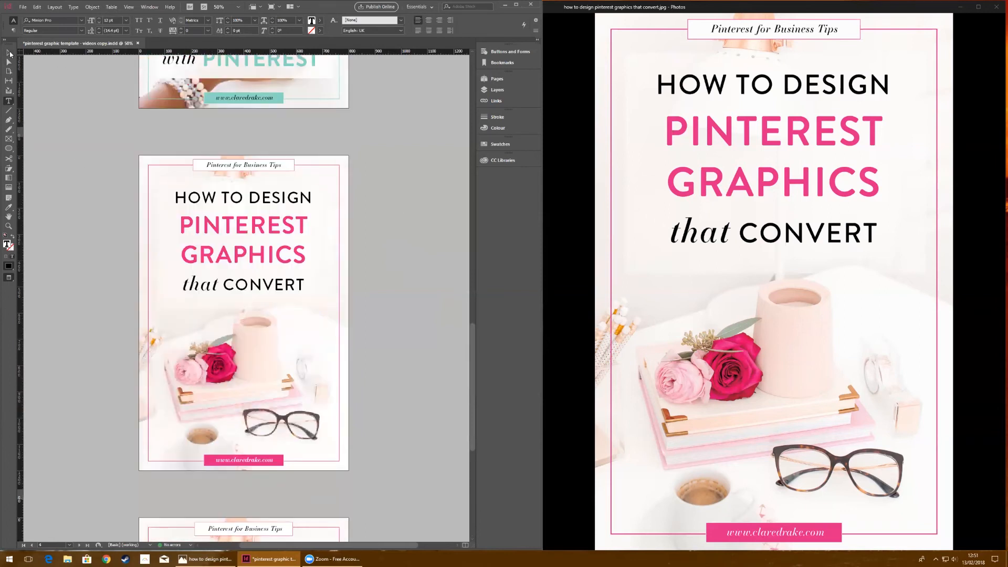
pyautogui.click(8, 52)
pyautogui.scroll(-8, 397, 331)
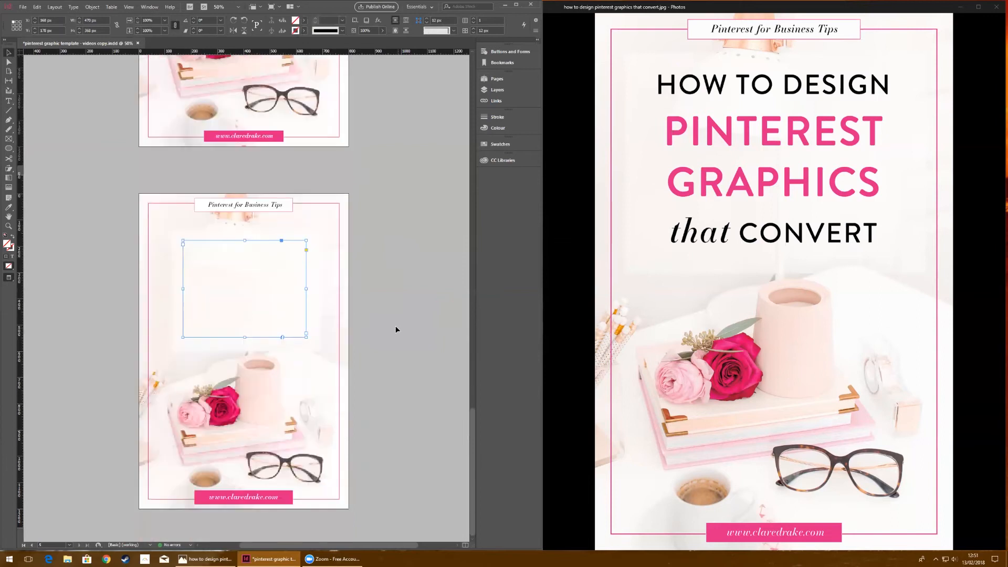
pyautogui.doubleClick(214, 254)
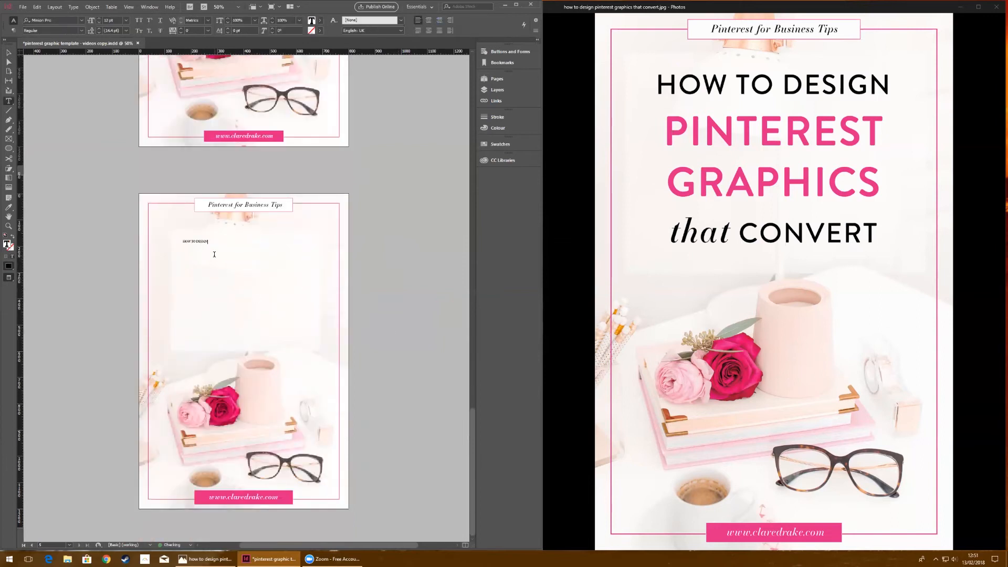
# - Change the font of the HOW TO DESIGN text to Brandon Grotesque
pyautogui.tripleClick(199, 243)
pyautogui.click(68, 20)
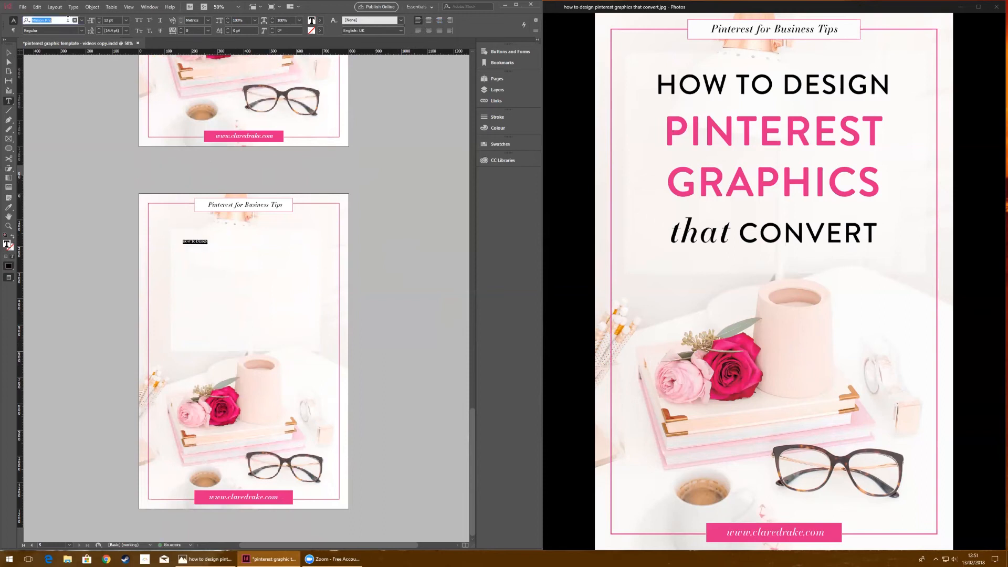
pyautogui.write('Br')
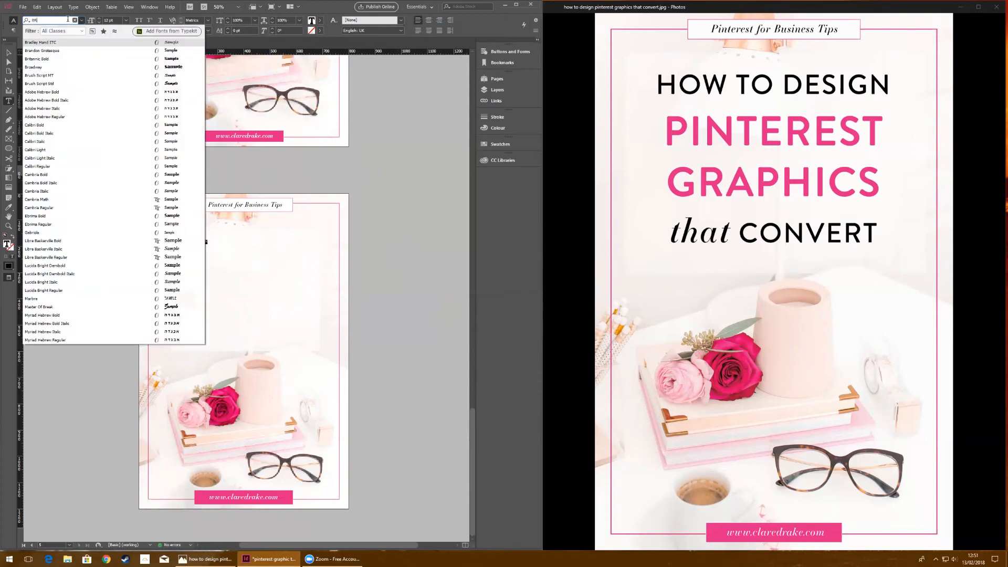
pyautogui.click(47, 50)
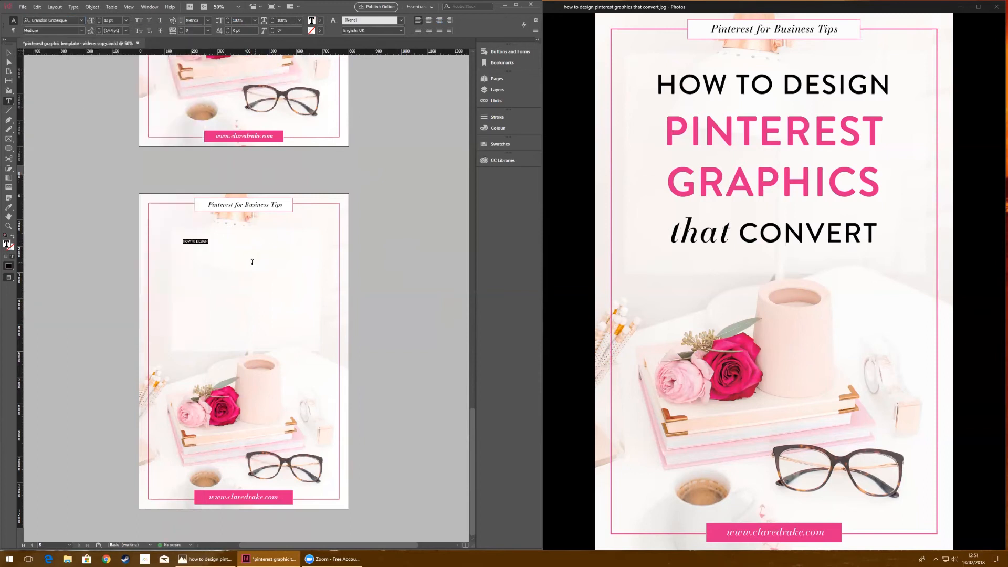
# - Increase the font size of the HOW TO DESIGN text to 55 pt
pyautogui.click(98, 18)
pyautogui.click(99, 18)
pyautogui.click(99, 18)
pyautogui.click(99, 18)
pyautogui.click(99, 18)
pyautogui.click(99, 18)
pyautogui.click(99, 18)
pyautogui.click(99, 18)
pyautogui.click(99, 18)
pyautogui.click(99, 19)
pyautogui.click(100, 19)
pyautogui.click(99, 18)
pyautogui.click(99, 19)
pyautogui.click(100, 19)
pyautogui.click(100, 19)
pyautogui.click(100, 19)
pyautogui.click(99, 19)
pyautogui.click(99, 19)
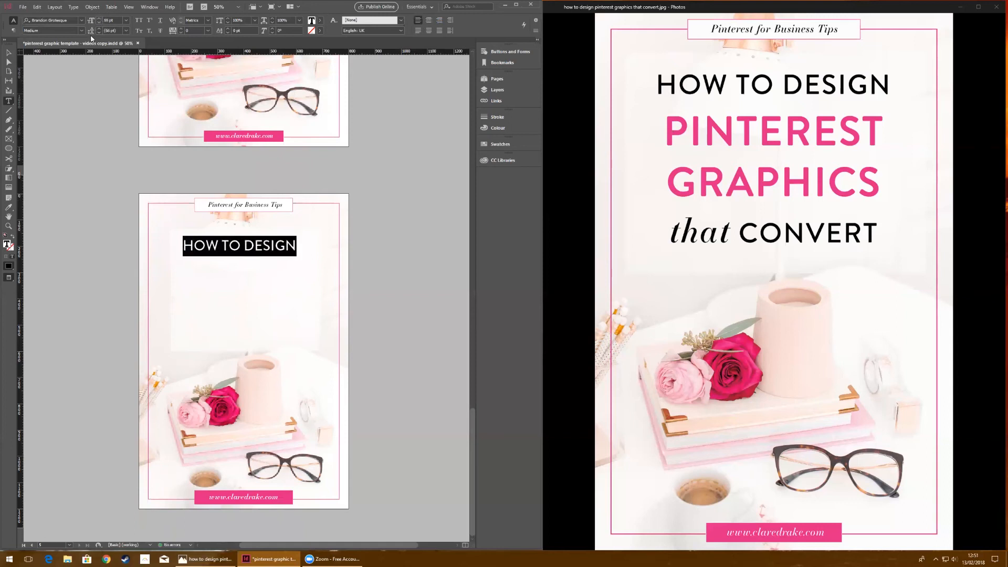
# - Set the tracking of the HOW TO DESIGN text to 40 and nudge its frame into position within the white box
pyautogui.click(181, 30)
pyautogui.click(181, 30)
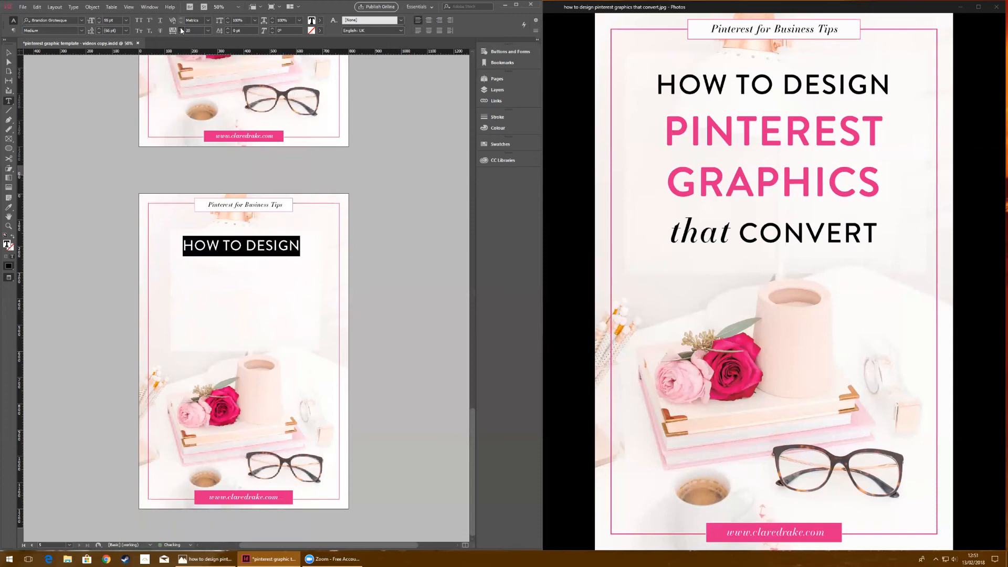
pyautogui.click(181, 30)
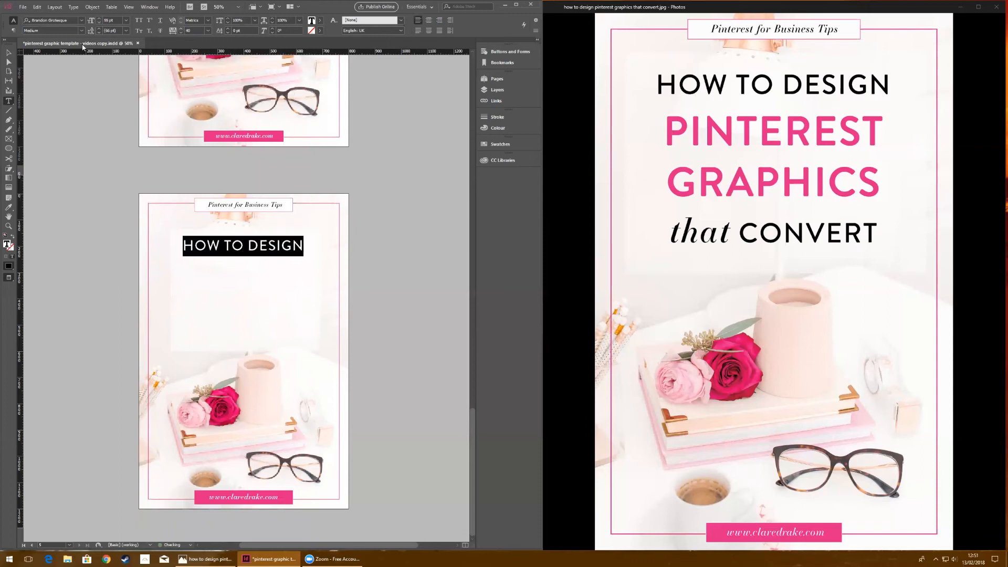
pyautogui.click(9, 53)
pyautogui.moveTo(273, 267); pyautogui.dragTo(275, 268)
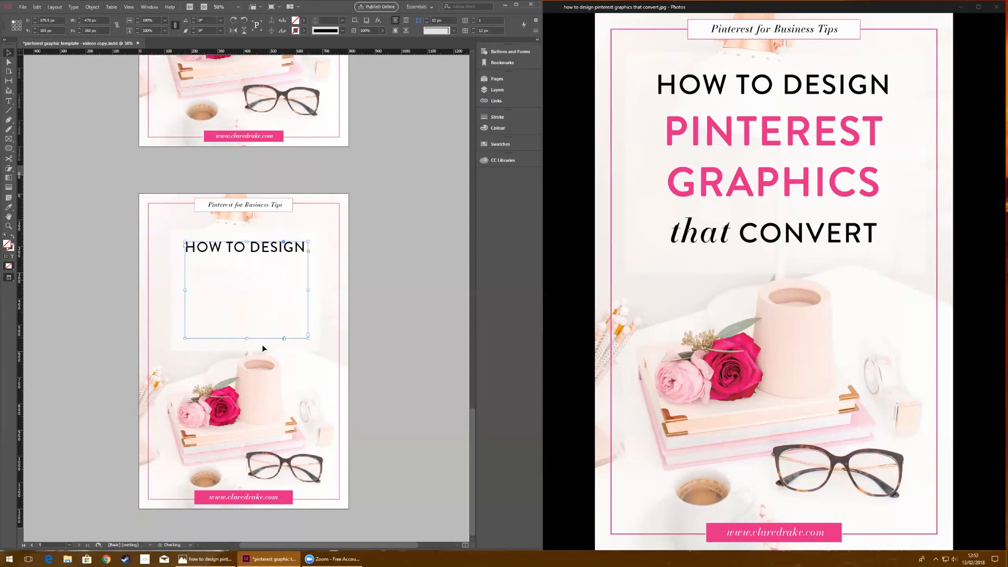
# - Add the lines PINTEREST and GRAPHICS below HOW TO DESIGN in the title text frame
pyautogui.doubleClick(305, 248)
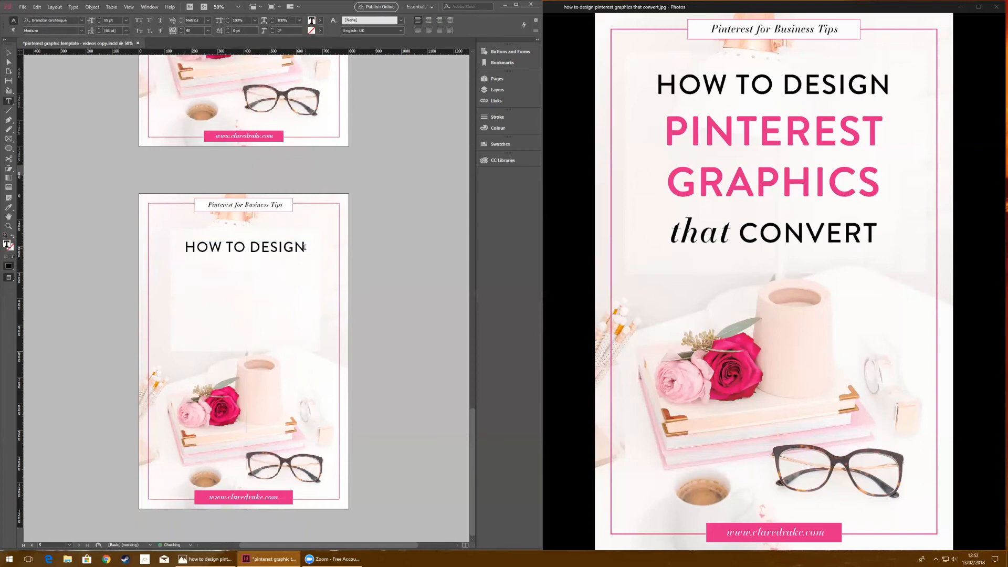
pyautogui.press('Return')
pyautogui.write('PINTEREST')
pyautogui.press('Return')
pyautogui.write('GRA')
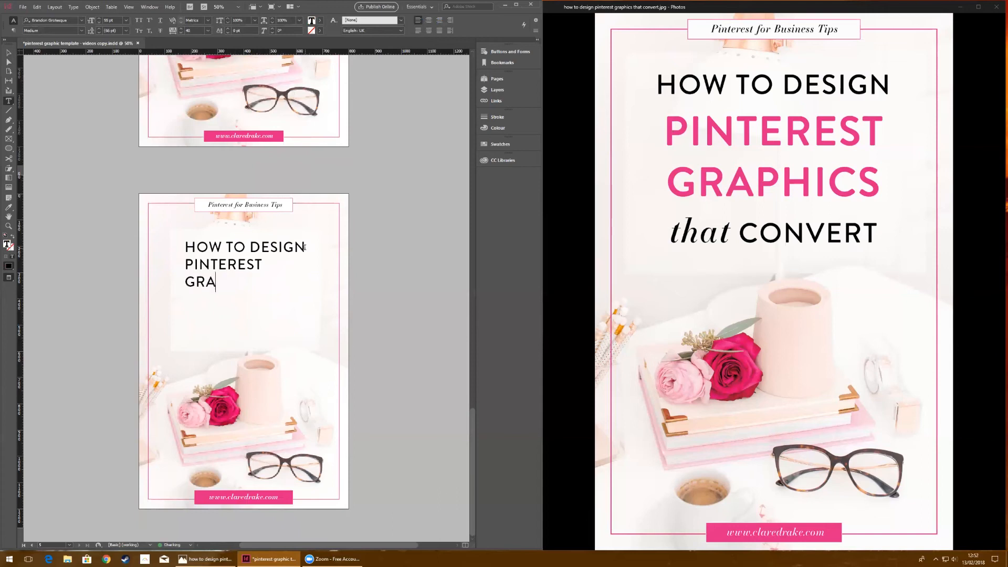
pyautogui.write('PHICS')
# - Centre the PINTEREST and GRAPHICS lines and increase their font size to 88 pt
pyautogui.moveTo(261, 284); pyautogui.dragTo(187, 266)
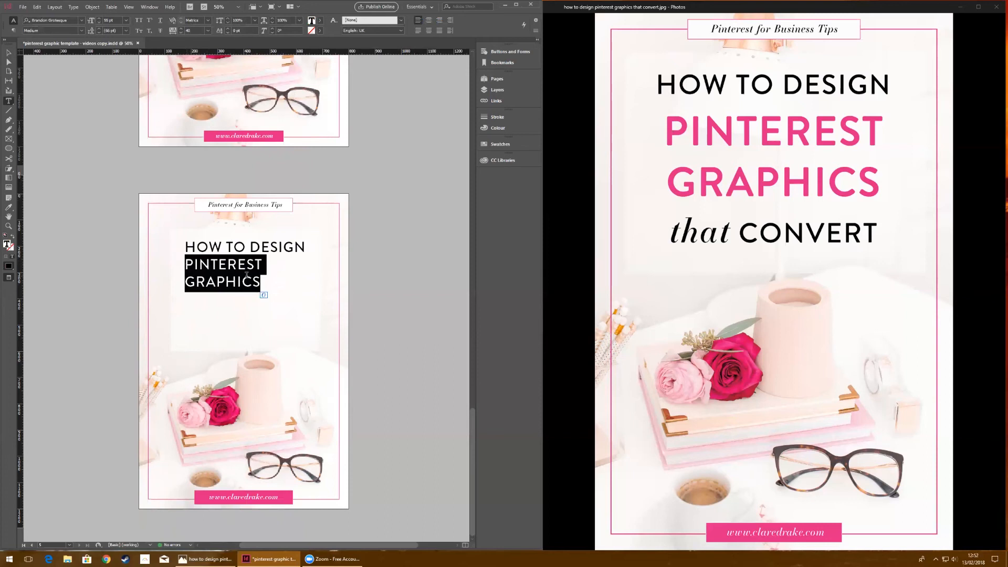
pyautogui.click(429, 20)
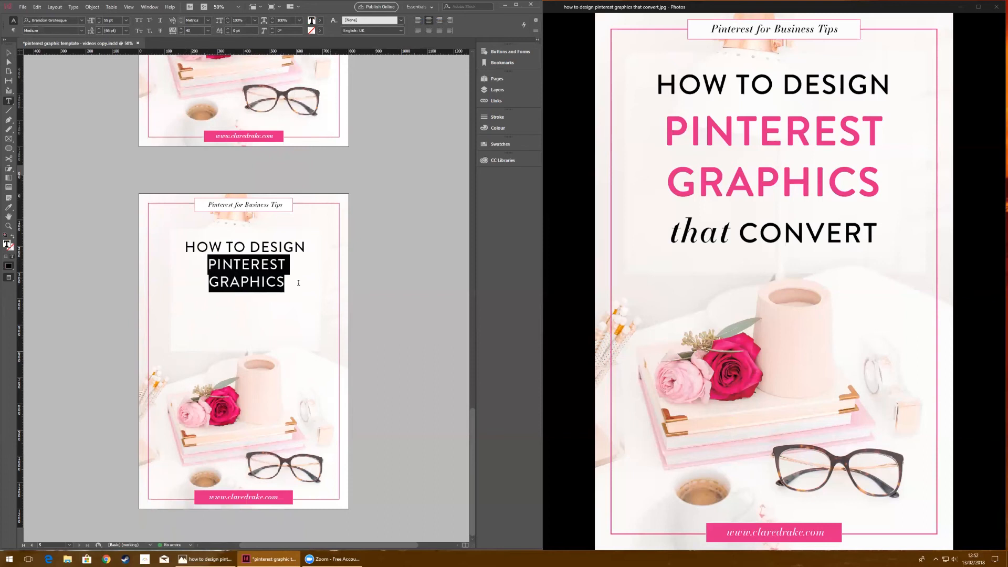
pyautogui.click(100, 19)
pyautogui.click(99, 19)
pyautogui.click(99, 19)
pyautogui.click(99, 19)
pyautogui.click(99, 19)
pyautogui.click(99, 19)
pyautogui.click(99, 19)
pyautogui.click(99, 19)
pyautogui.doubleClick(99, 18)
pyautogui.click(99, 19)
pyautogui.doubleClick(99, 19)
pyautogui.doubleClick(99, 19)
pyautogui.click(99, 19)
pyautogui.doubleClick(99, 19)
pyautogui.doubleClick(100, 19)
pyautogui.doubleClick(99, 19)
pyautogui.doubleClick(99, 19)
pyautogui.doubleClick(99, 19)
pyautogui.doubleClick(99, 19)
pyautogui.doubleClick(99, 19)
pyautogui.doubleClick(99, 19)
pyautogui.click(99, 19)
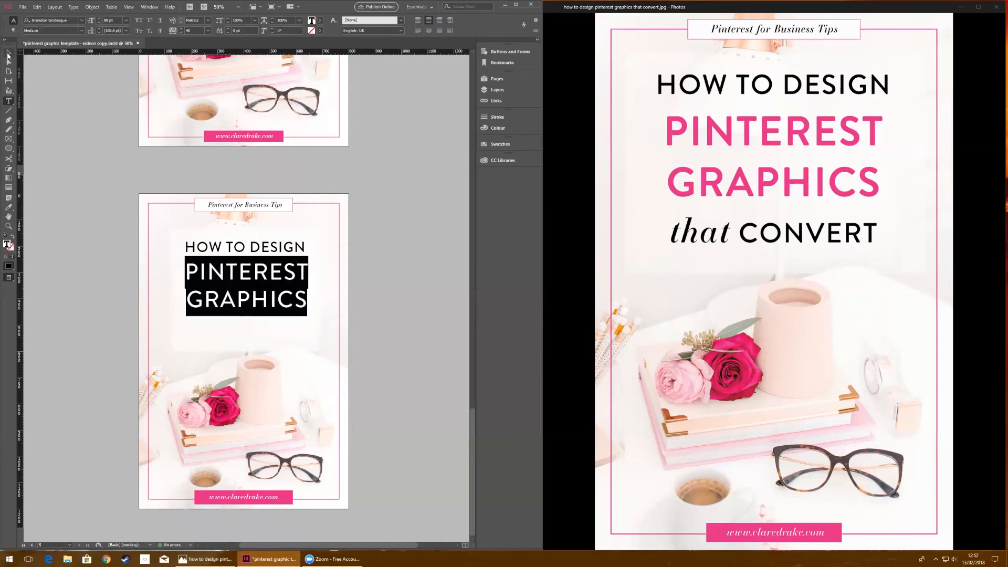
pyautogui.click(7, 55)
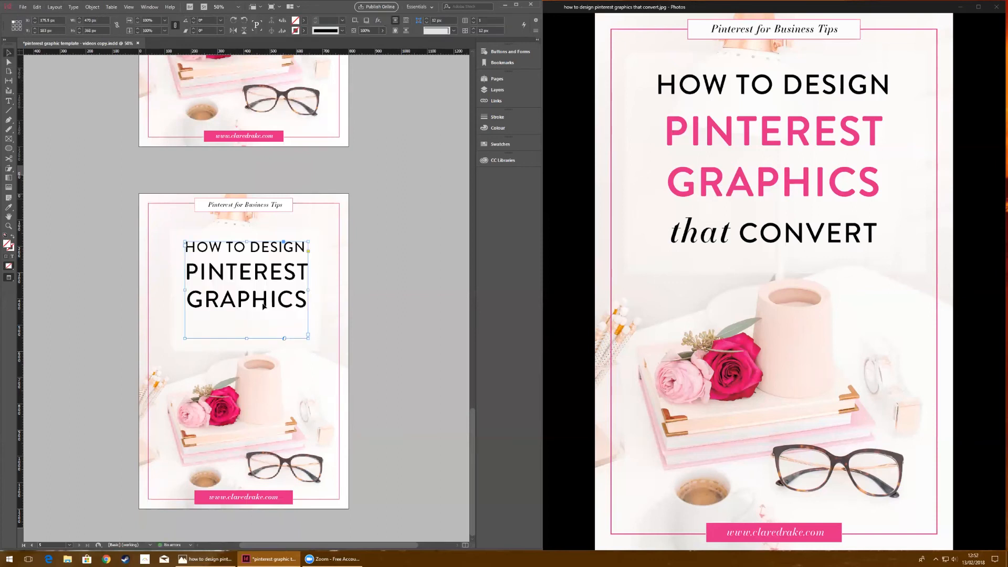
# - Add the line that CONVERT below GRAPHICS and widen the title frame past the page's right edge so the line fits
pyautogui.click(386, 309)
pyautogui.doubleClick(305, 299)
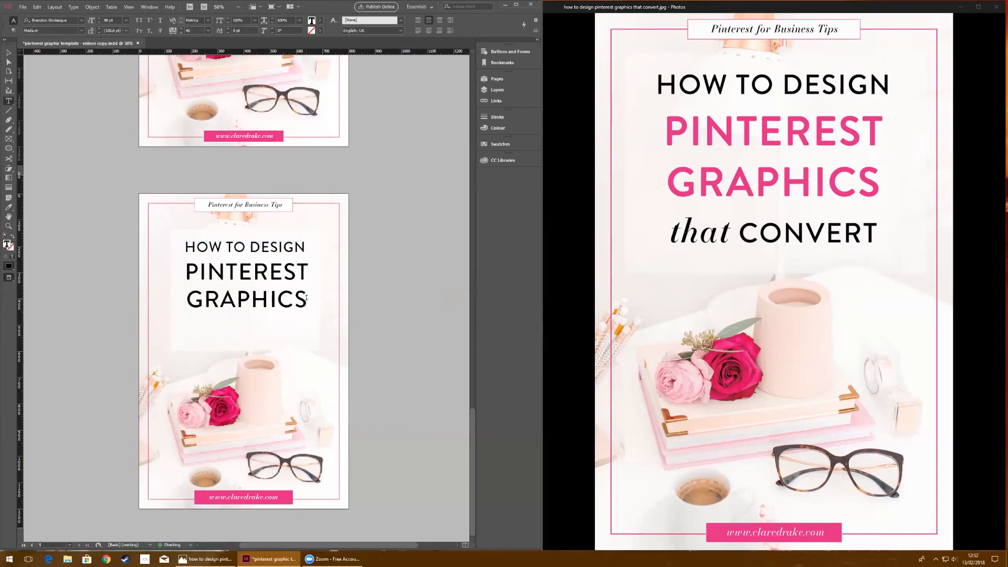
pyautogui.press('Return')
pyautogui.write('that ')
pyautogui.write('CONVERT')
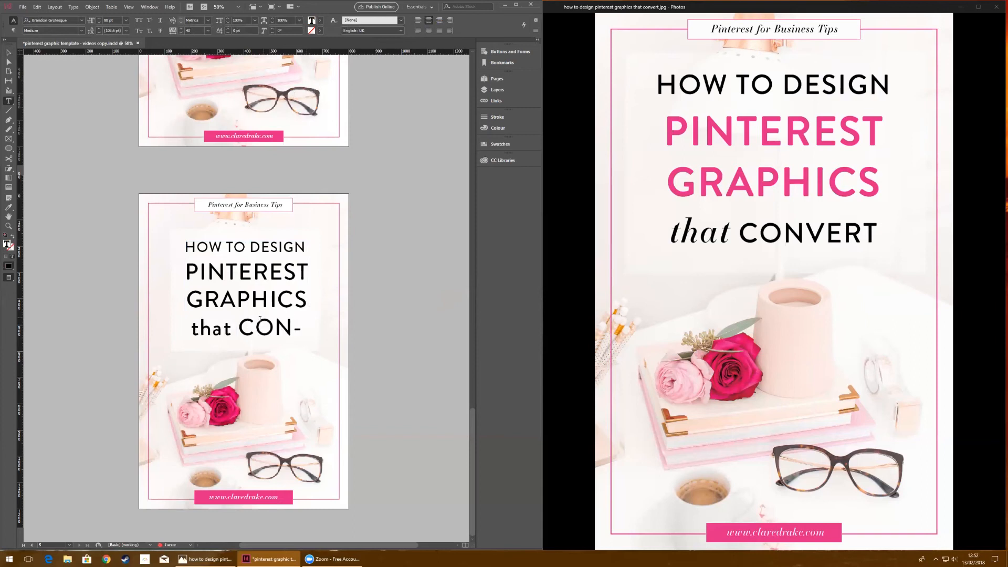
pyautogui.click(9, 53)
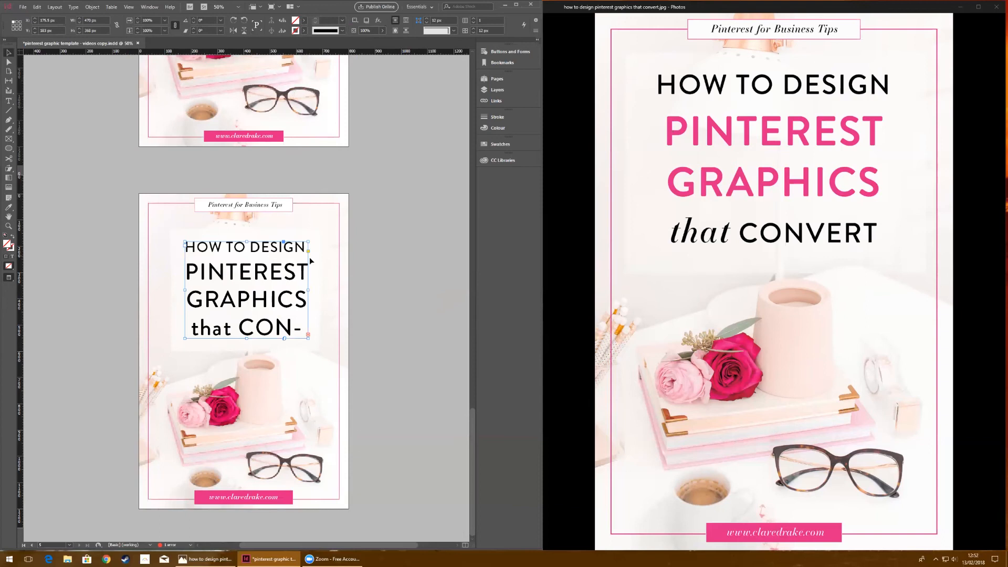
pyautogui.moveTo(309, 291); pyautogui.dragTo(365, 291)
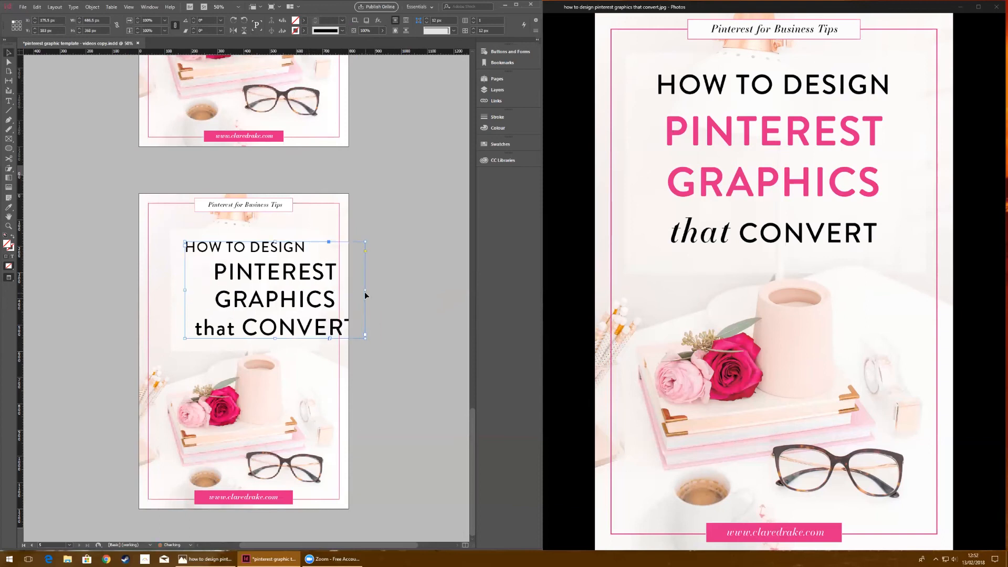
# - Set the that CONVERT line to 55 pt and narrow the title frame to about 485 px wide
pyautogui.tripleClick(330, 328)
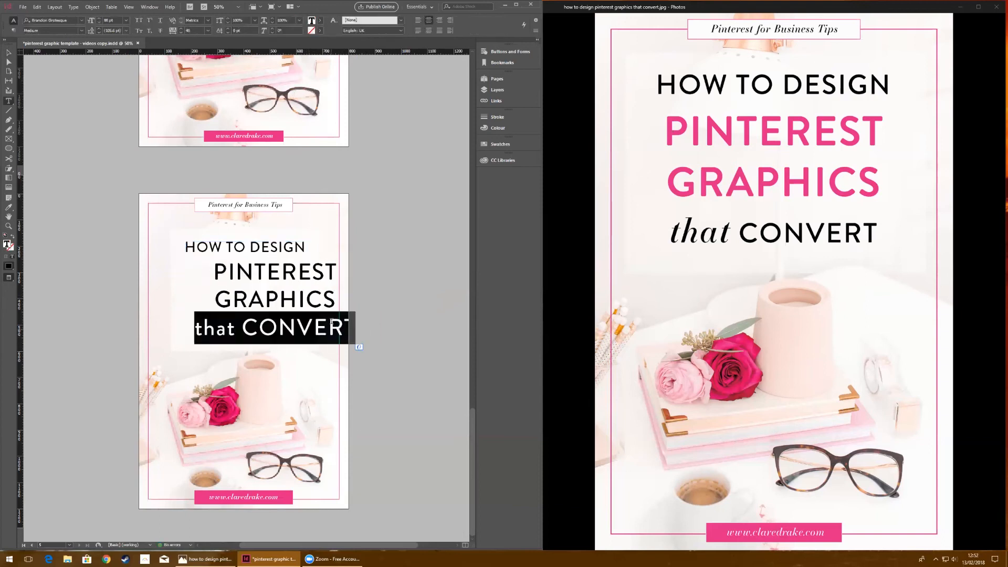
pyautogui.click(283, 247)
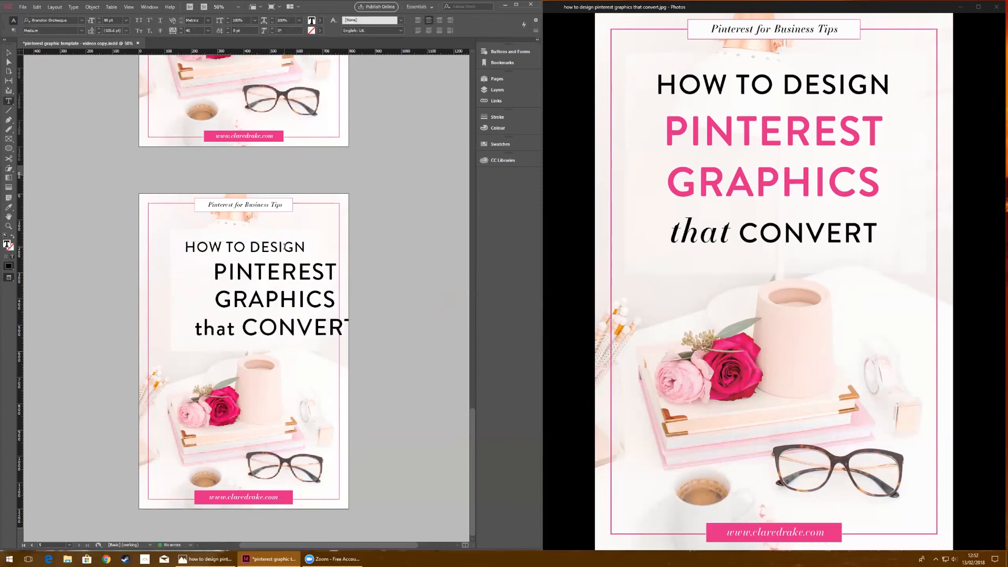
pyautogui.tripleClick(276, 334)
pyautogui.doubleClick(109, 20)
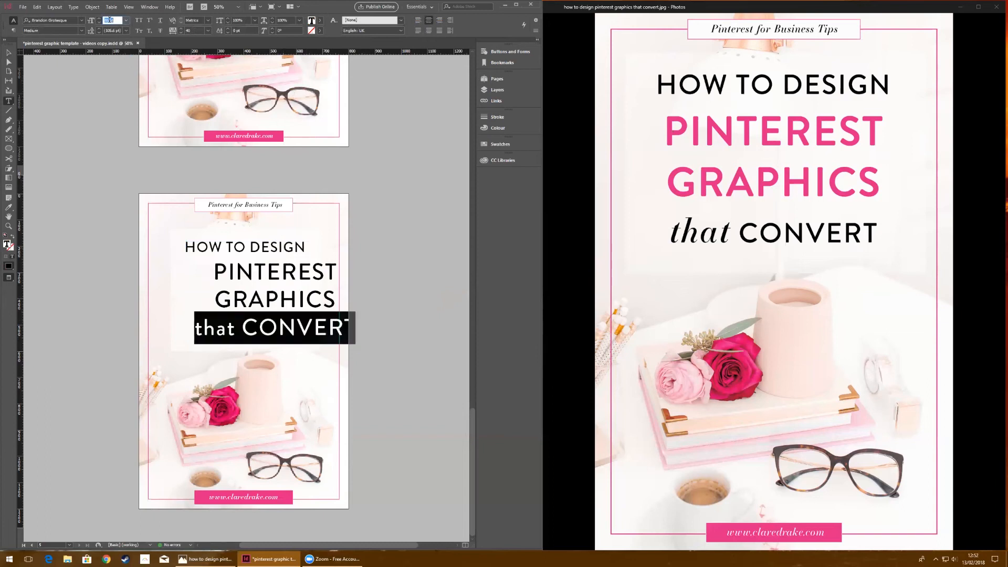
pyautogui.write('55')
pyautogui.press('Return')
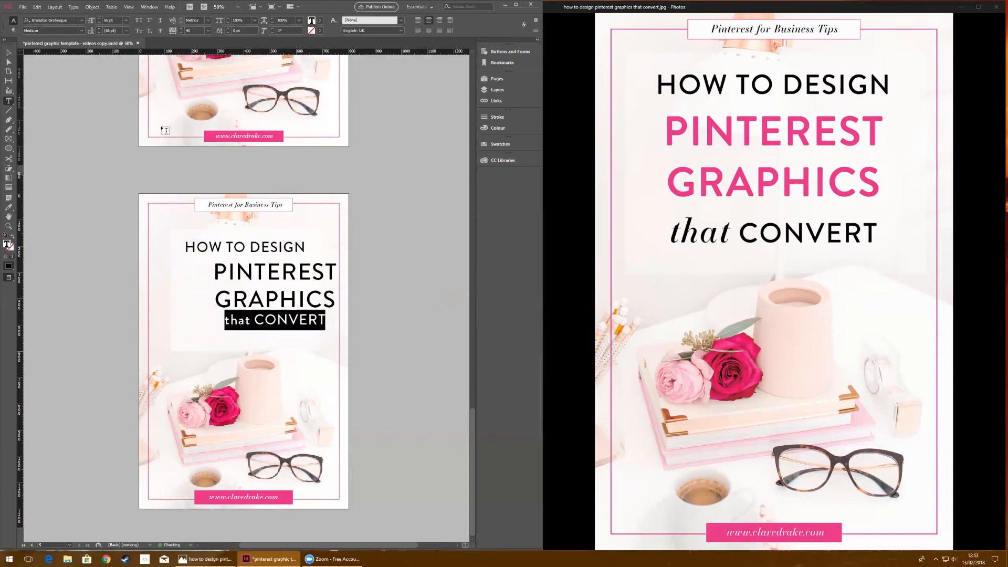
pyautogui.click(8, 51)
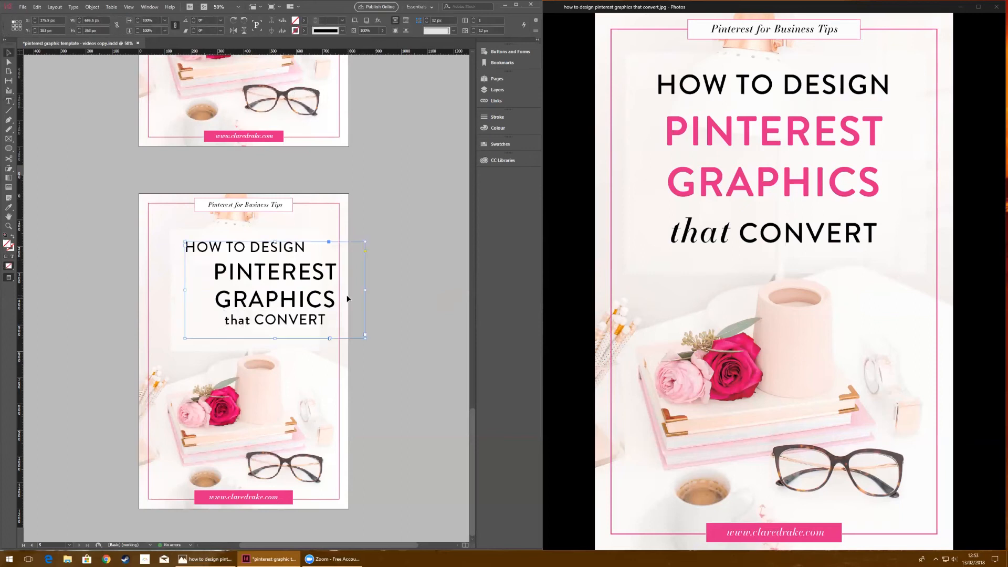
pyautogui.moveTo(347, 290); pyautogui.dragTo(311, 290)
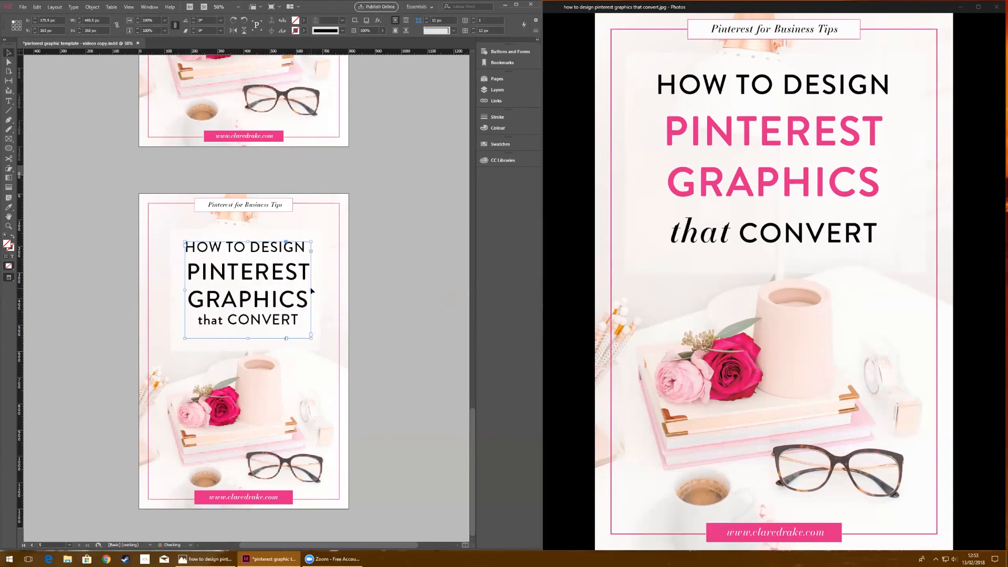
# - Change the font of the word that to Essonnes Headline Italic
pyautogui.tripleClick(274, 322)
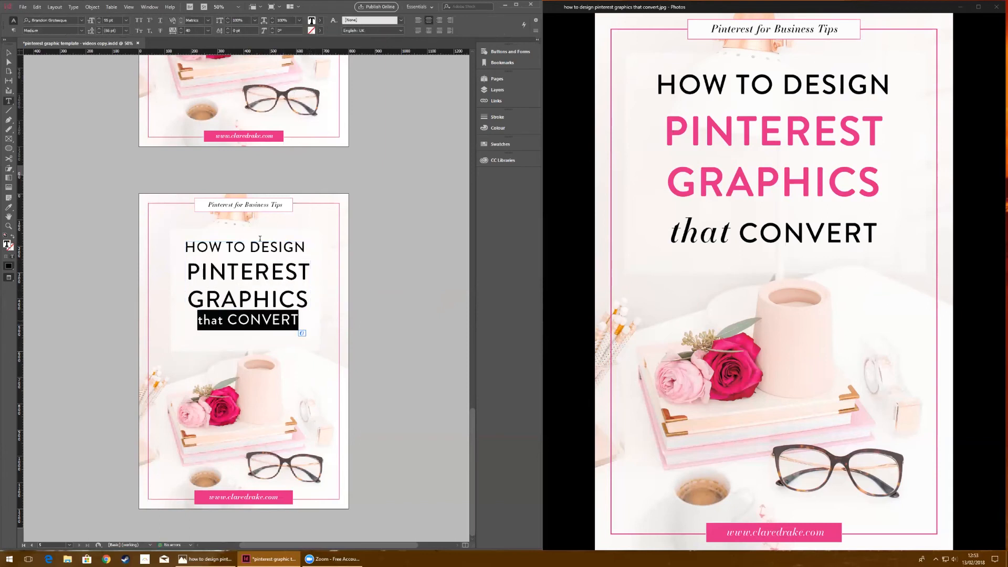
pyautogui.click(223, 322)
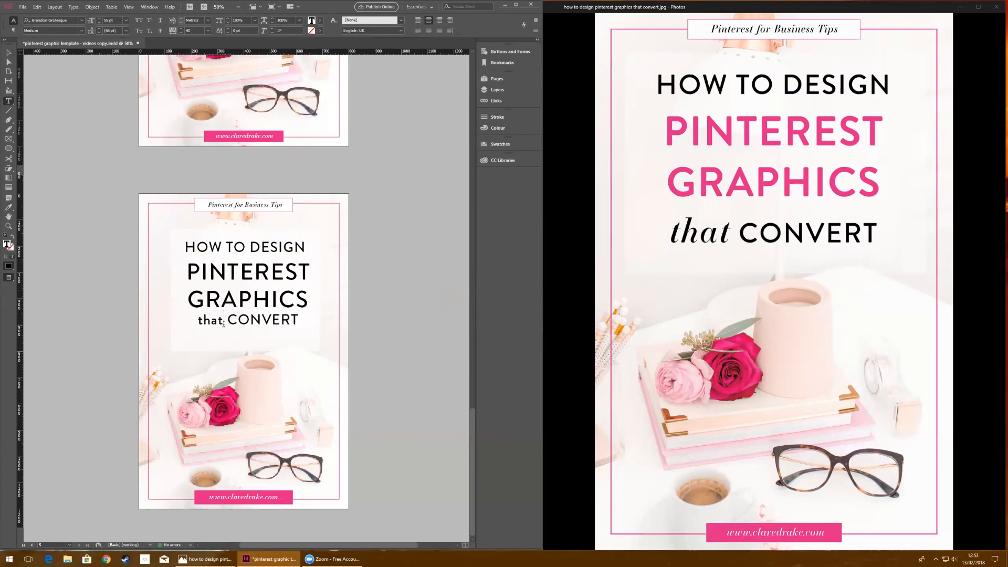
pyautogui.doubleClick(223, 322)
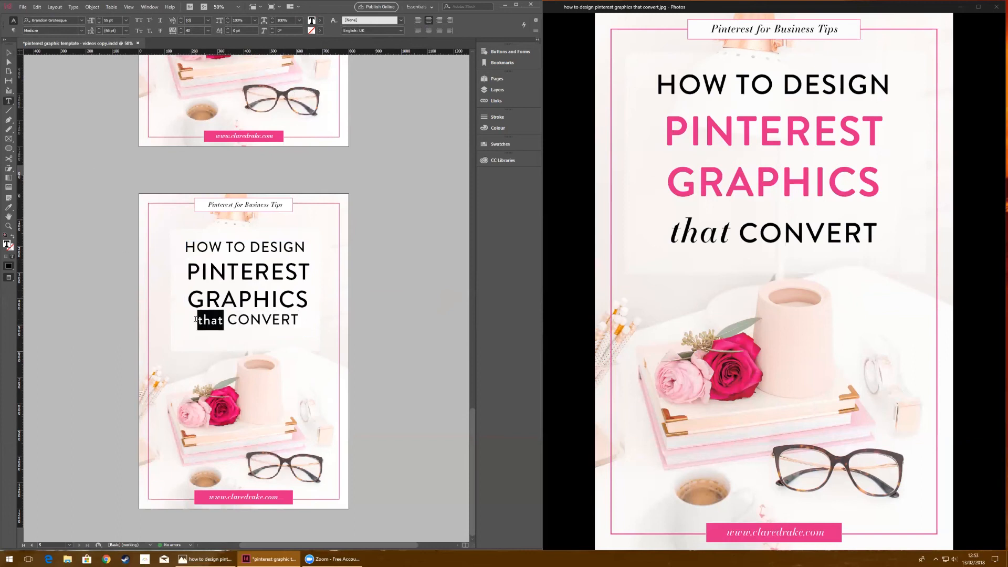
pyautogui.click(58, 20)
pyautogui.write('ess')
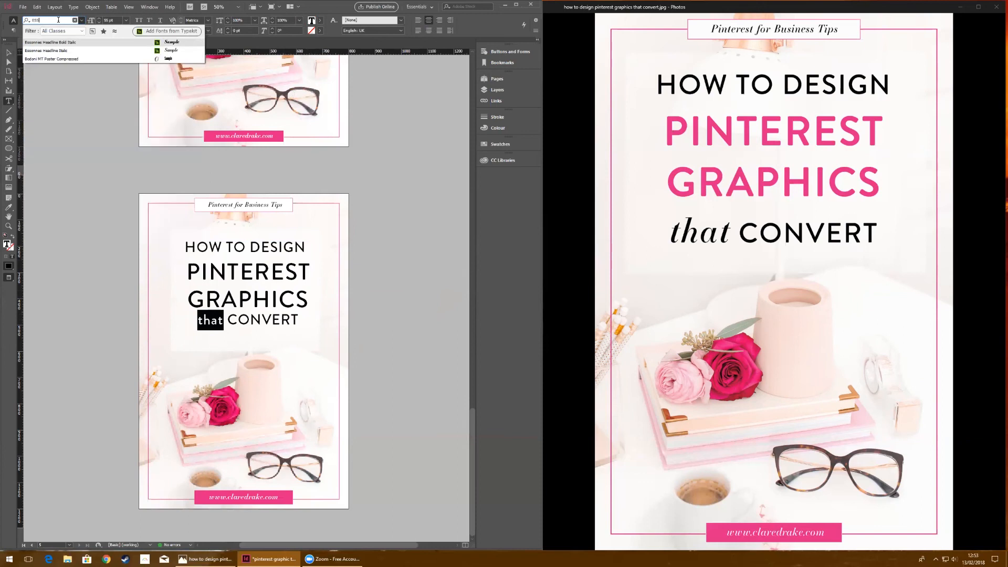
pyautogui.click(72, 53)
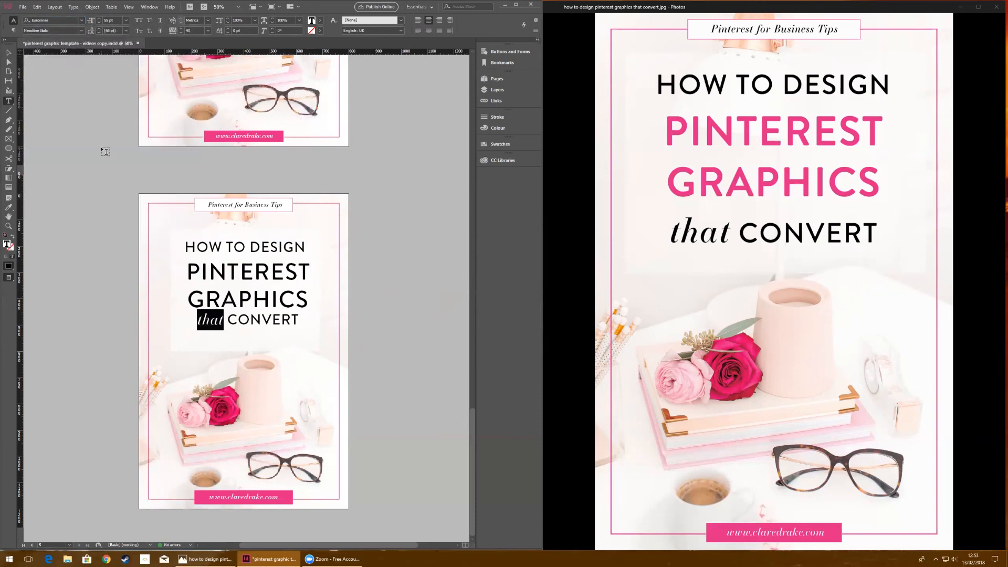
# - Increase the font size of the word CONVERT to 70 pt
pyautogui.doubleClick(258, 319)
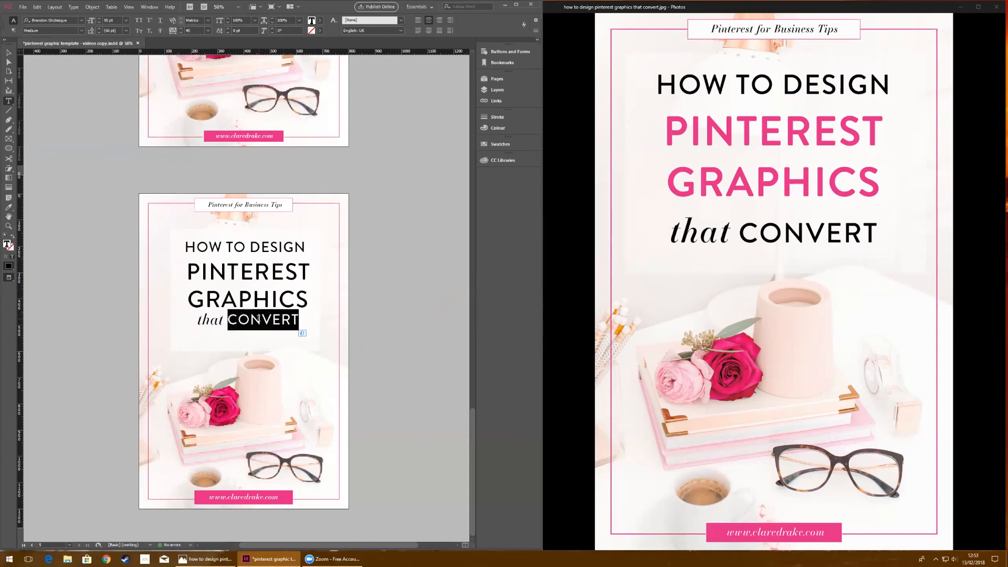
pyautogui.click(297, 319)
pyautogui.moveTo(297, 320); pyautogui.dragTo(227, 320)
pyautogui.click(98, 19)
pyautogui.click(98, 19)
pyautogui.click(98, 18)
pyautogui.click(99, 18)
pyautogui.click(99, 19)
pyautogui.click(99, 19)
pyautogui.click(99, 19)
pyautogui.click(98, 19)
pyautogui.click(98, 19)
pyautogui.click(99, 19)
pyautogui.click(99, 19)
pyautogui.click(99, 19)
pyautogui.click(99, 19)
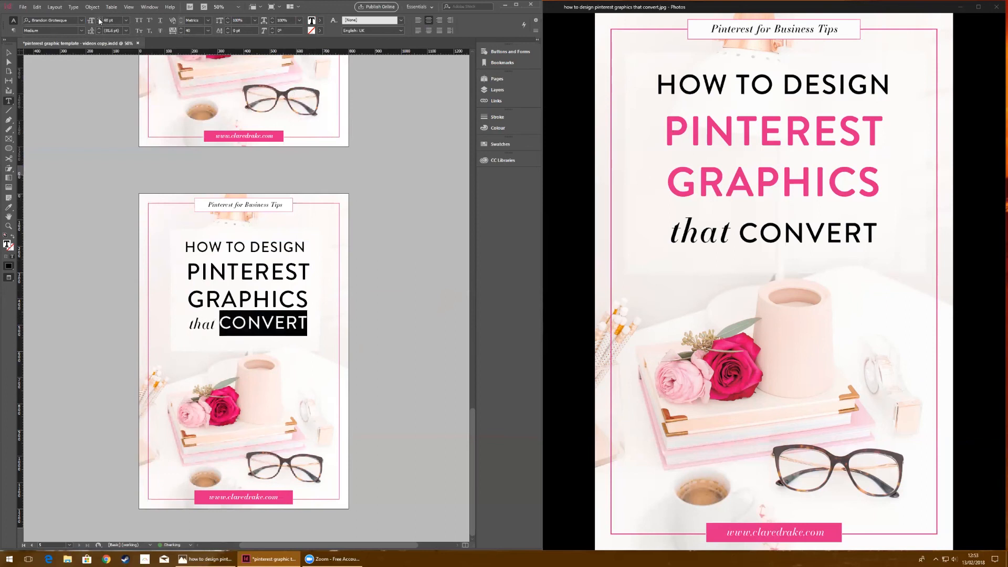
pyautogui.click(98, 19)
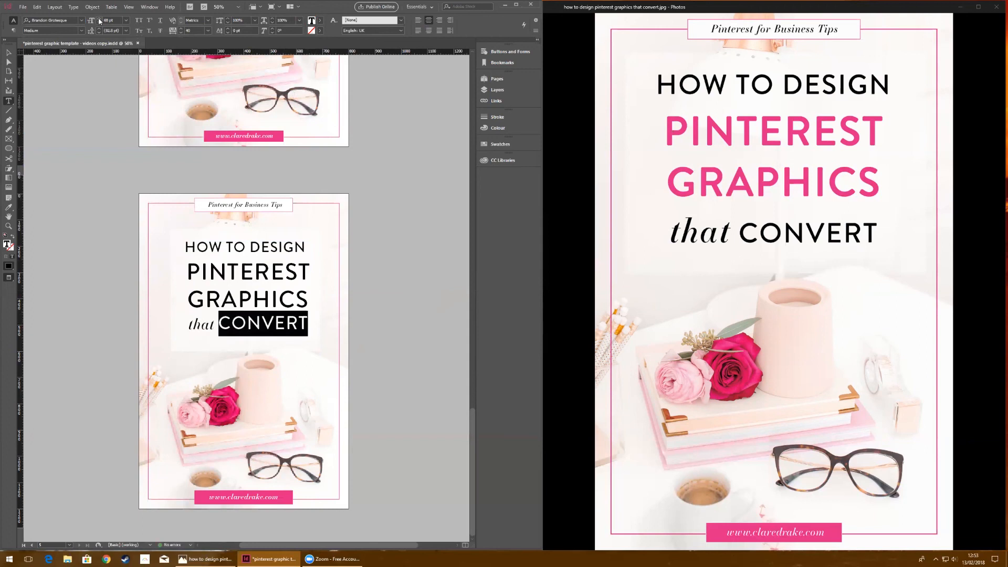
pyautogui.click(99, 20)
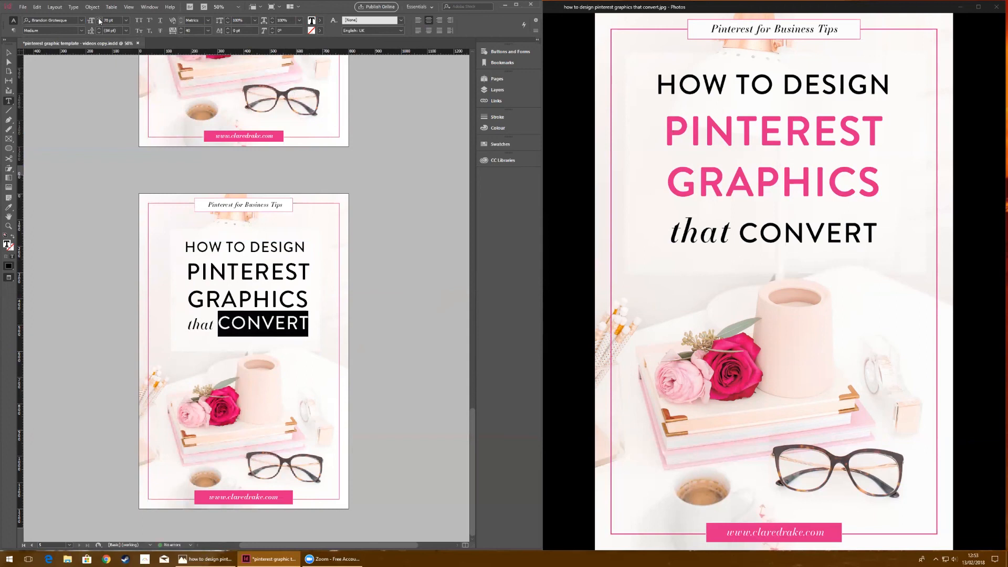
# - Move the title text frame slightly to the left within the white box and deselect it
pyautogui.press('Escape')
pyautogui.click(74, 156)
pyautogui.moveTo(277, 311); pyautogui.dragTo(274, 312)
pyautogui.click(364, 315)
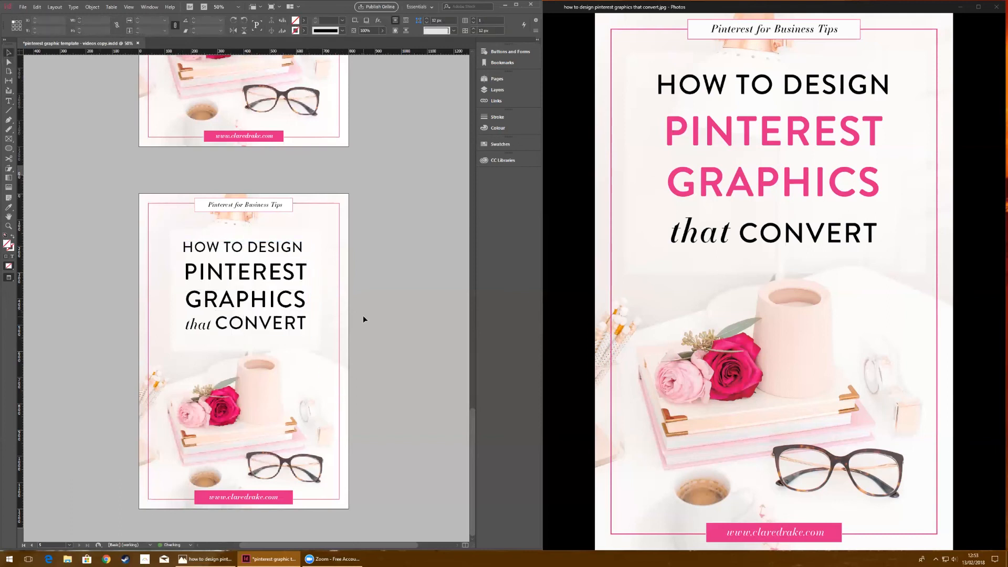
# - Apply pink to the PINTEREST and GRAPHICS lines by sampling it from the page with the Eyedropper
pyautogui.doubleClick(248, 299)
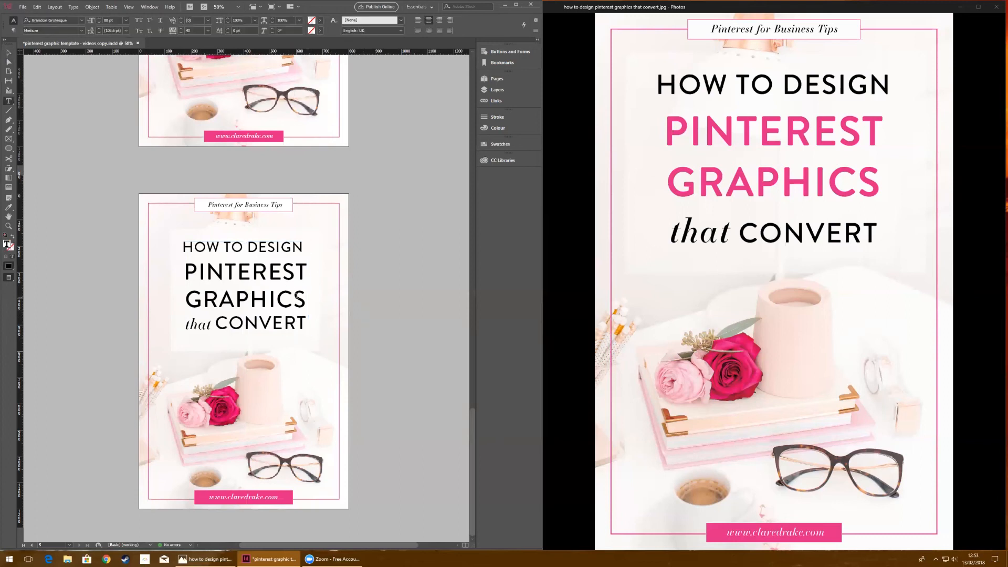
pyautogui.moveTo(306, 302); pyautogui.dragTo(175, 278)
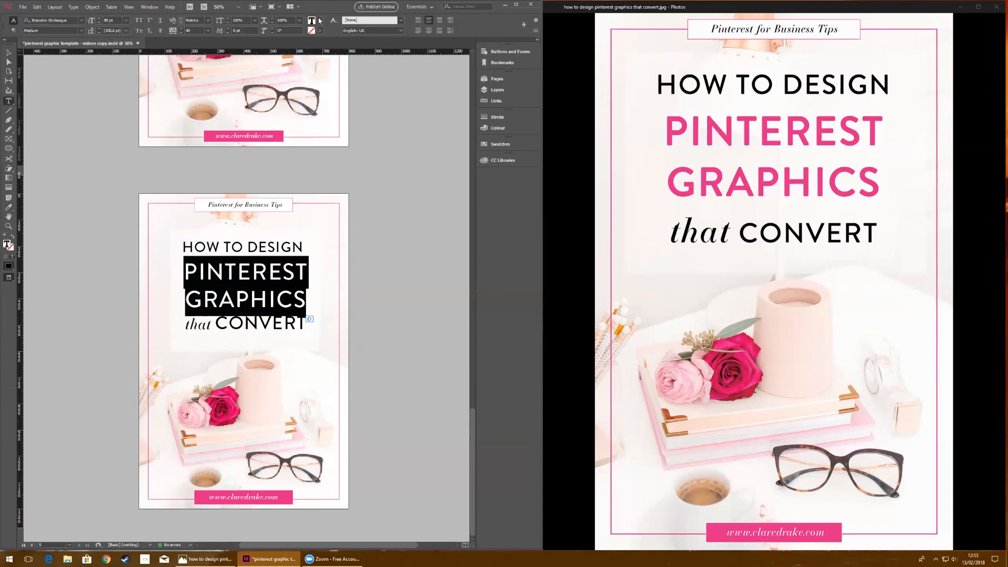
pyautogui.click(8, 210)
pyautogui.click(229, 390)
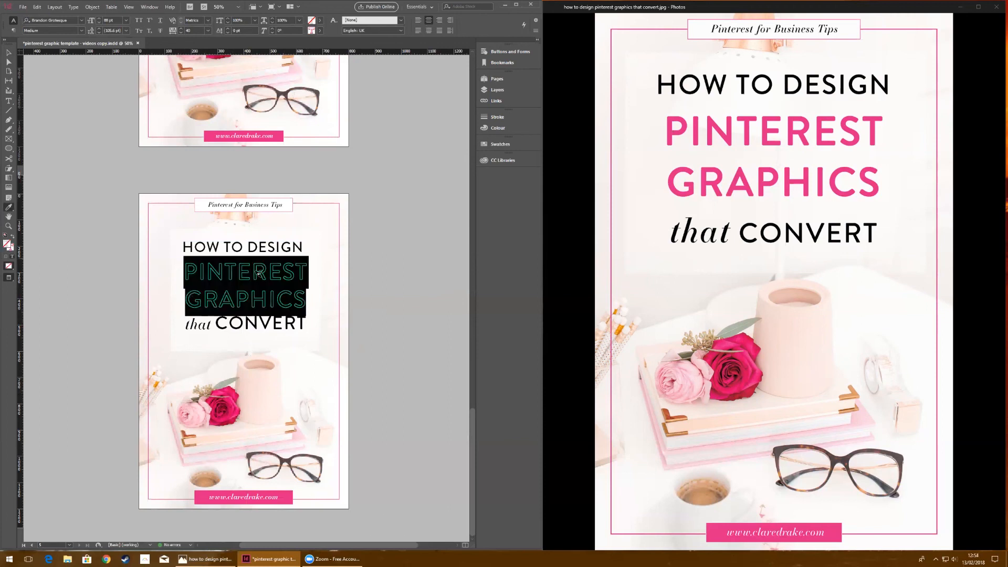
# - Try to fill the outlined PINTEREST and GRAPHICS lines with the last pink swatch
pyautogui.moveTo(181, 269); pyautogui.dragTo(304, 284)
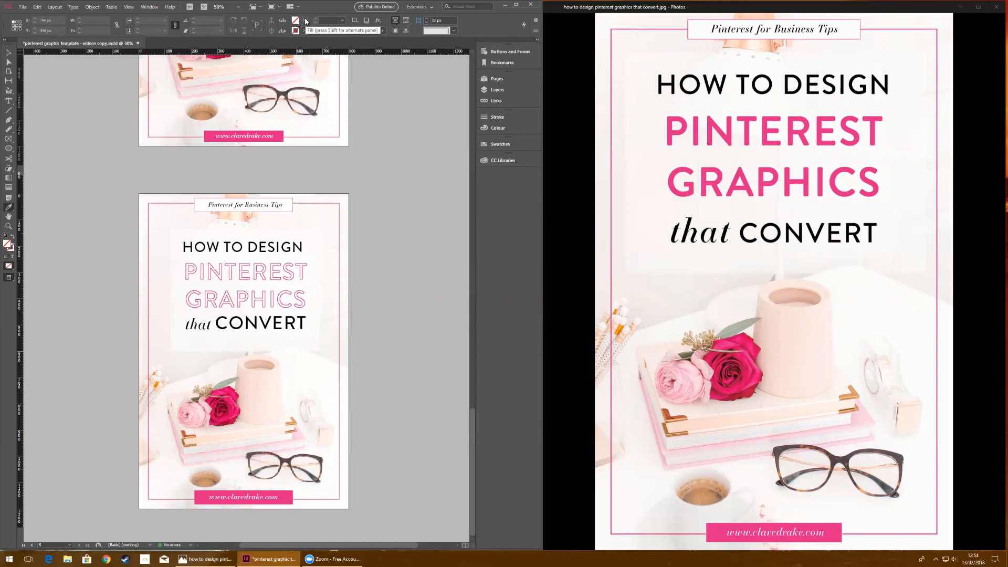
pyautogui.click(305, 20)
pyautogui.moveTo(305, 54); pyautogui.dragTo(309, 122)
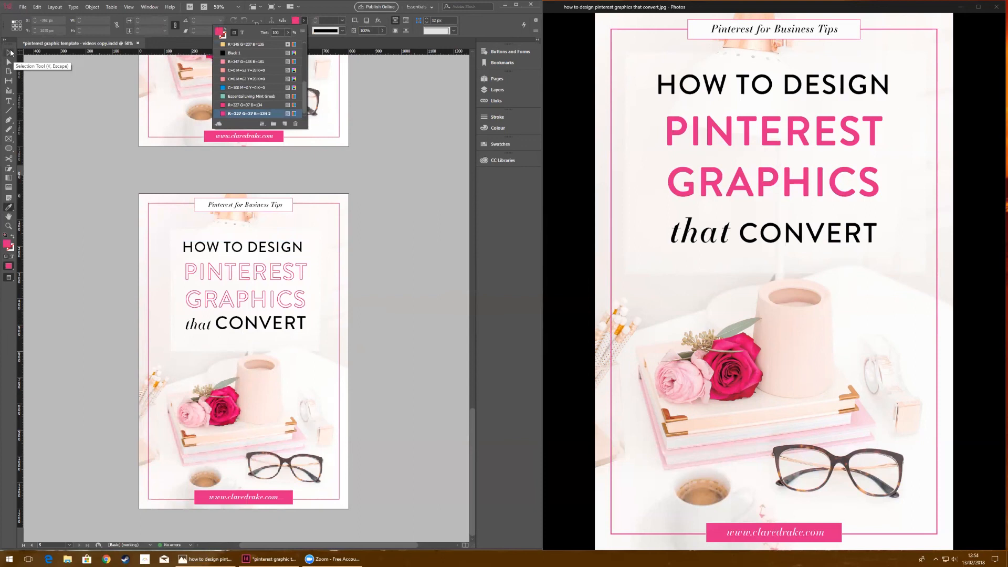
pyautogui.click(231, 113)
# - Select the PINTEREST and GRAPHICS text and set its fill to the last pink swatch in the list
pyautogui.doubleClick(184, 271)
pyautogui.moveTo(184, 271); pyautogui.dragTo(309, 318)
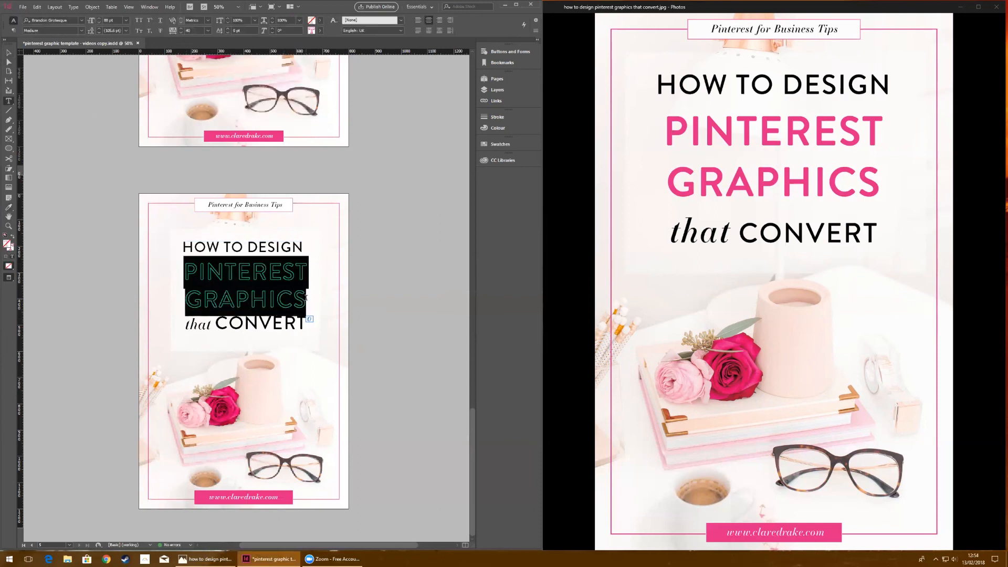
pyautogui.click(321, 21)
pyautogui.scroll(-5, 292, 84)
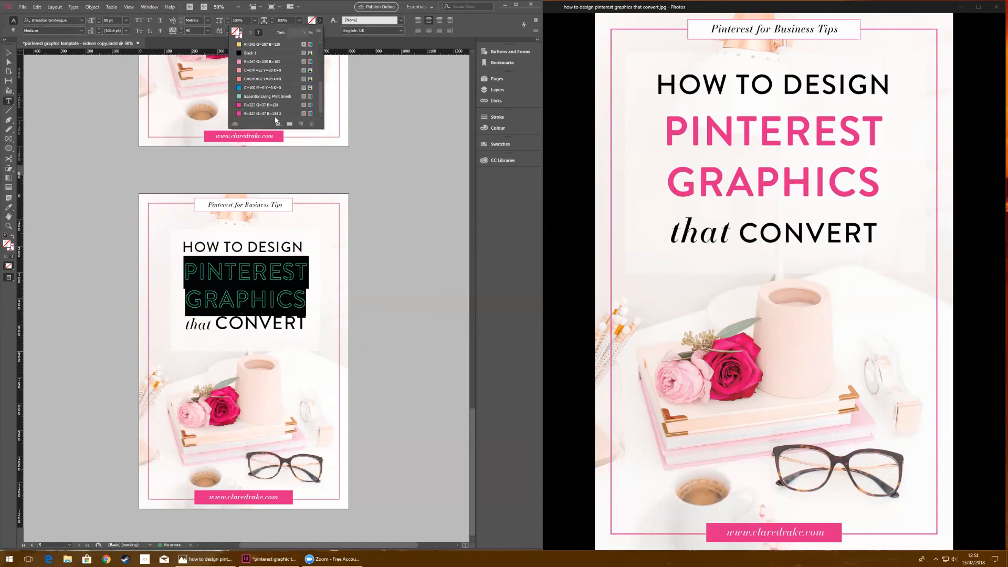
pyautogui.click(274, 113)
pyautogui.click(8, 52)
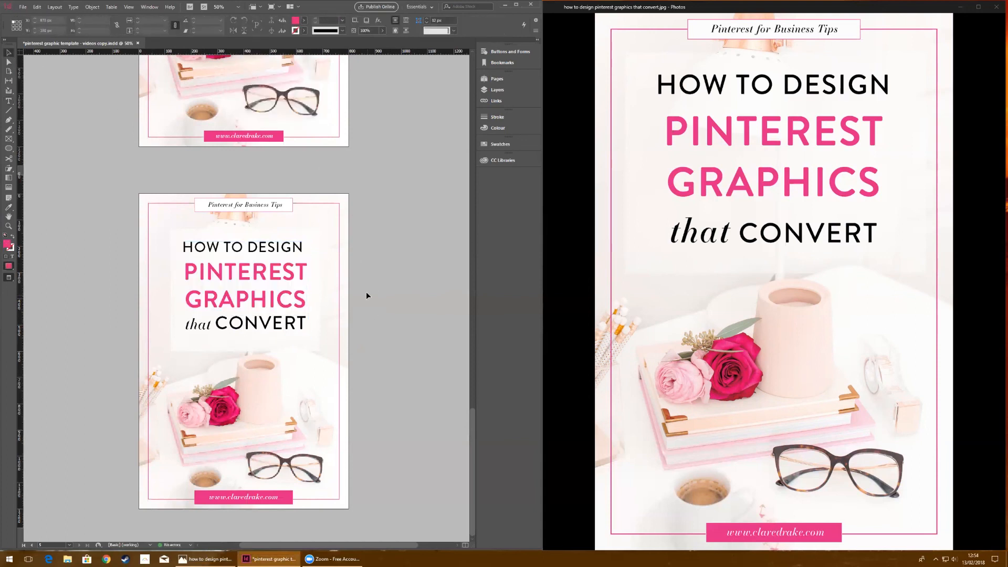
# - Set the leading of all four title lines to 100 pt, and nudge the title text frame slightly down within the white box
pyautogui.doubleClick(303, 322)
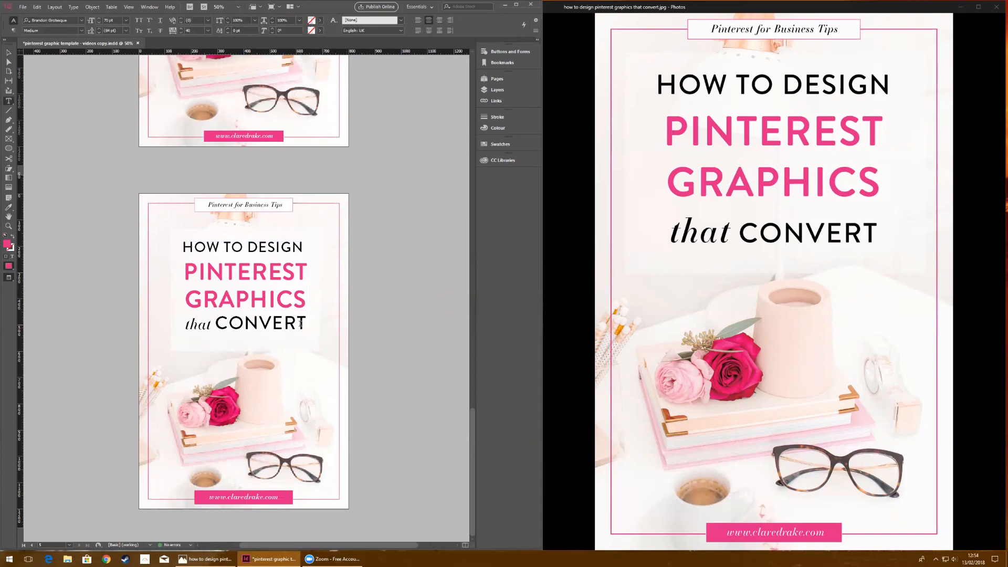
pyautogui.moveTo(304, 321); pyautogui.dragTo(79, 91)
pyautogui.click(126, 30)
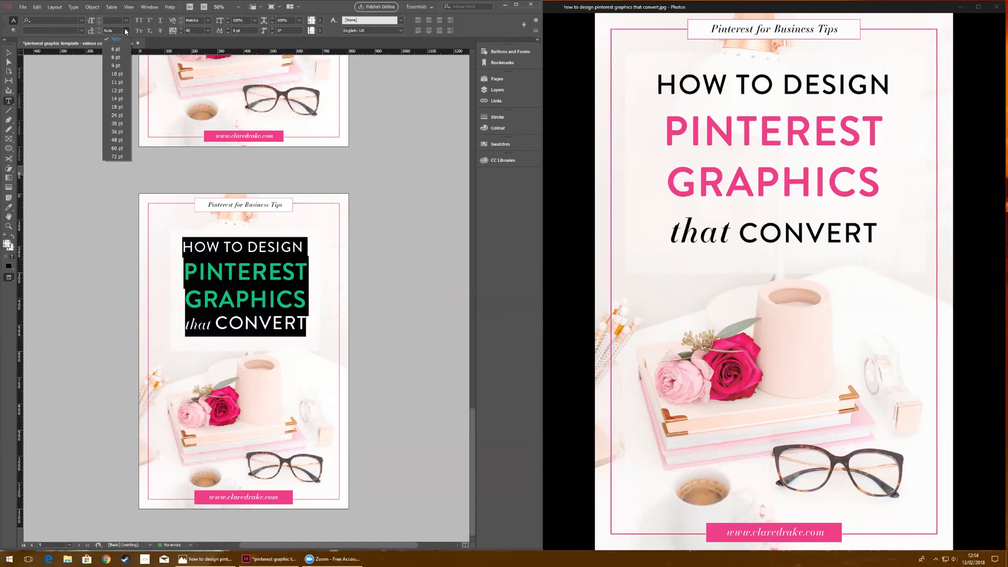
pyautogui.click(117, 115)
pyautogui.click(115, 30)
pyautogui.write('100')
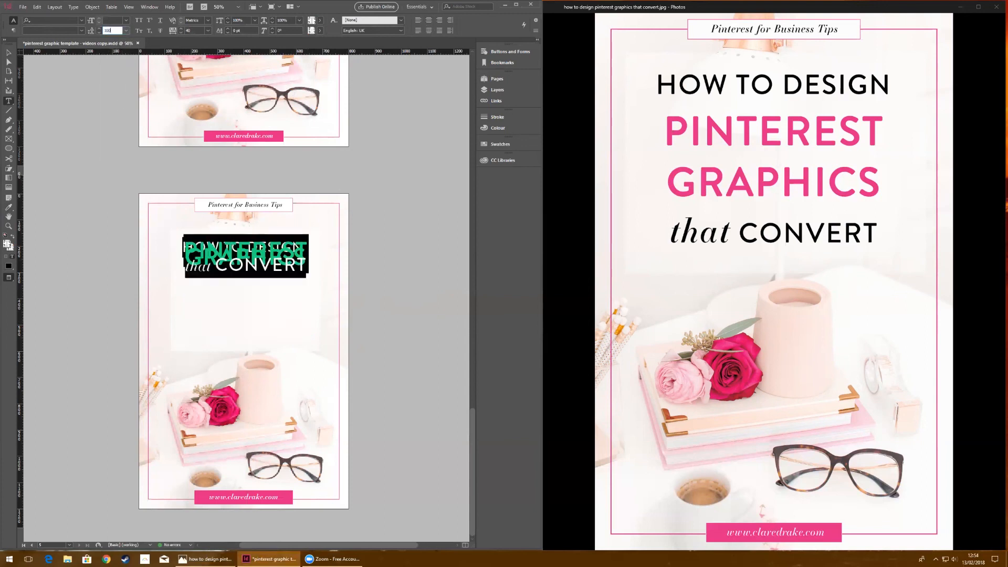
pyautogui.press('Return')
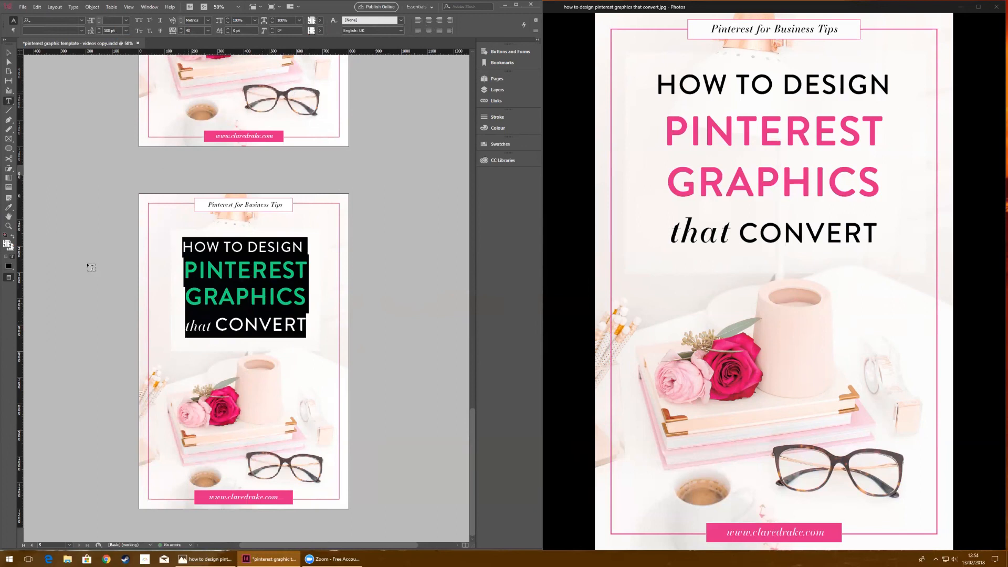
pyautogui.click(9, 53)
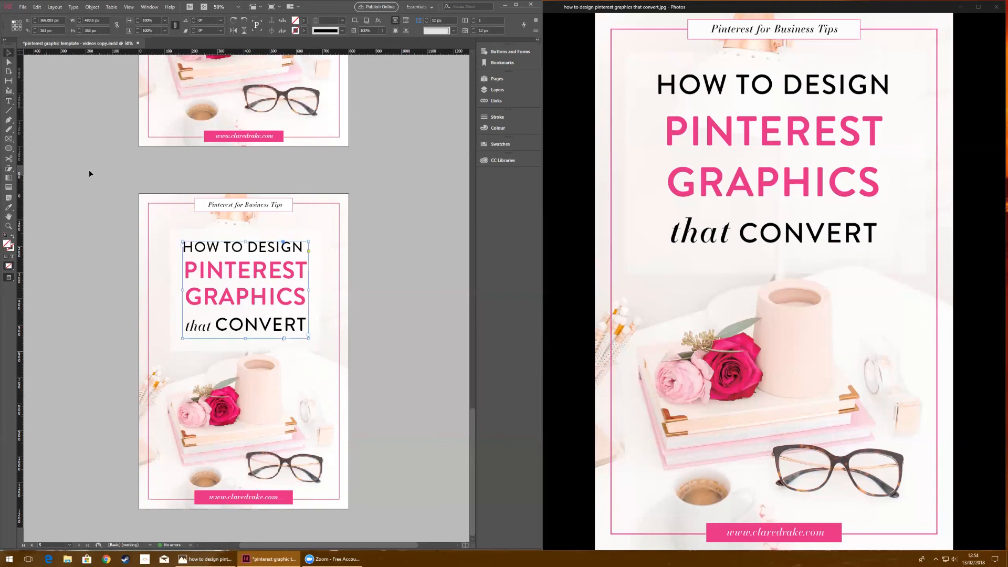
pyautogui.click(435, 312)
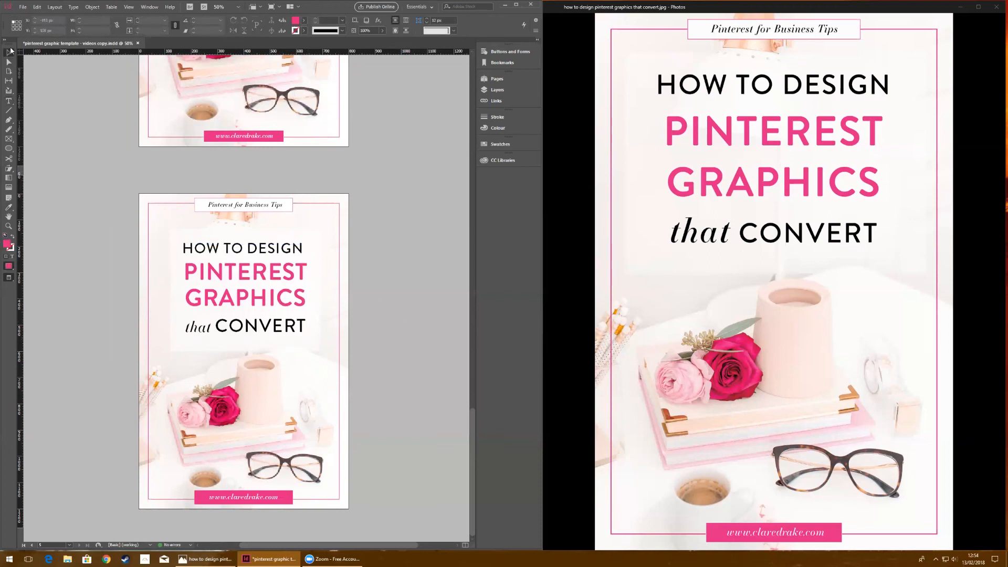
# - Start exporting the finished Pinterest graphic by opening the Export dialog
pyautogui.click(21, 7)
pyautogui.click(68, 155)
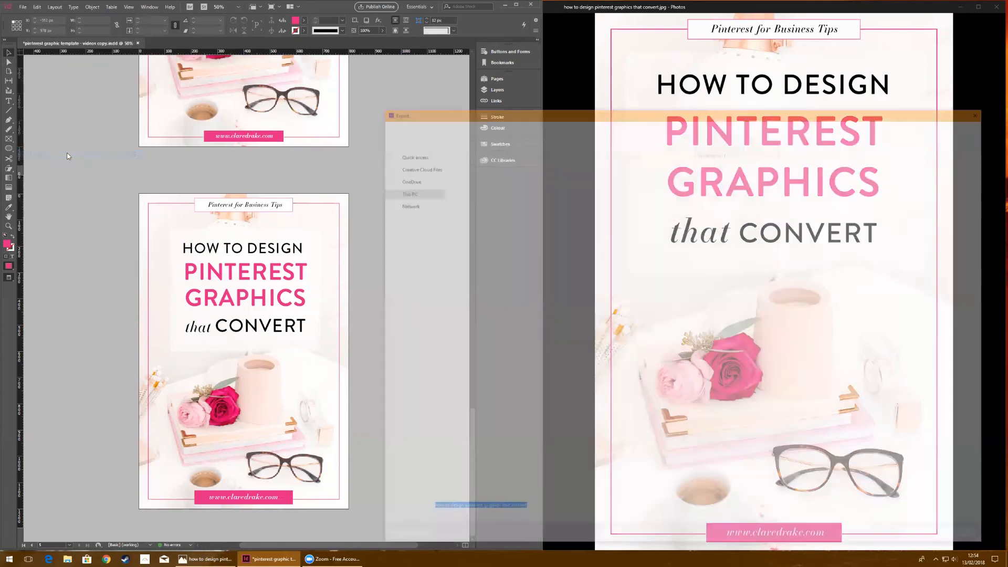